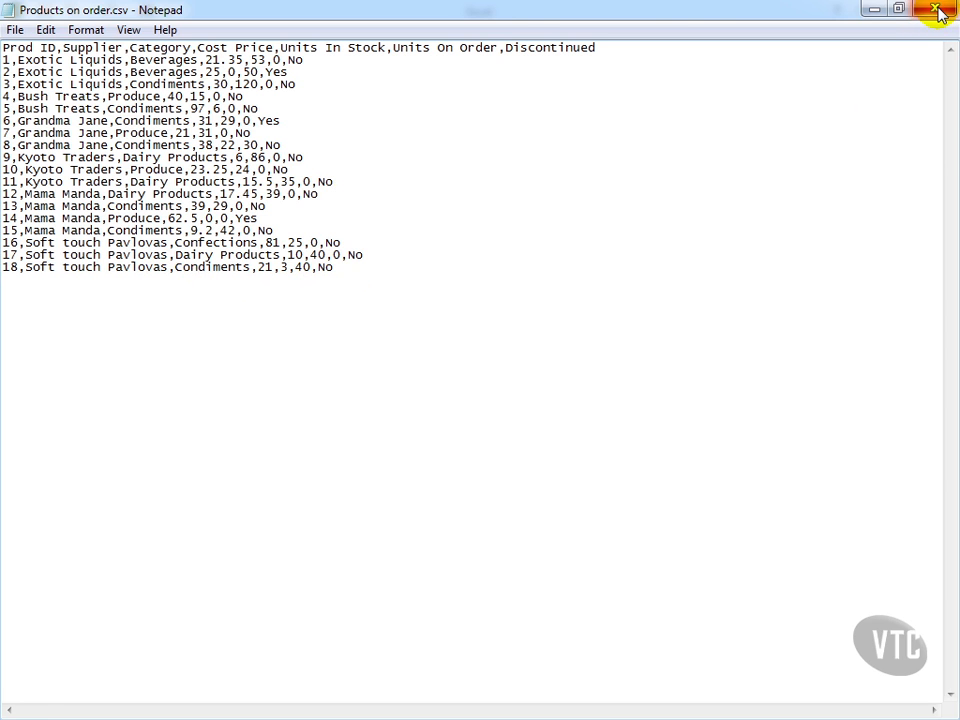
Step: Close the Notepad file and, in Excel, open the text file Products on order.csv from the Worksheets folder on the computer
{"action": "left_click", "coordinate": [940, 12]}
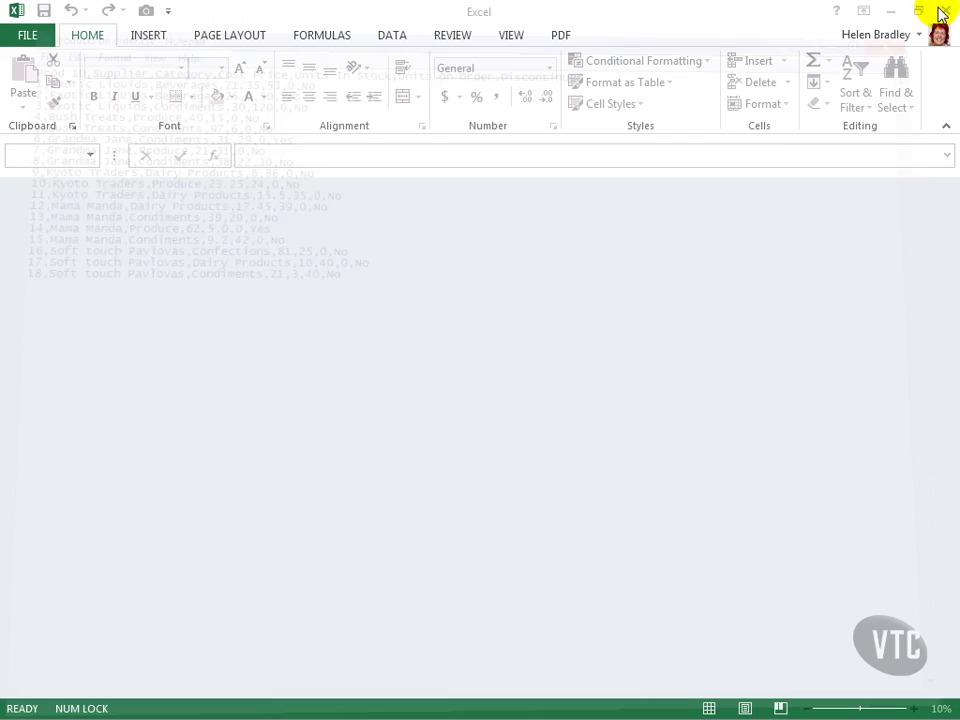
{"action": "left_click", "coordinate": [22, 35]}
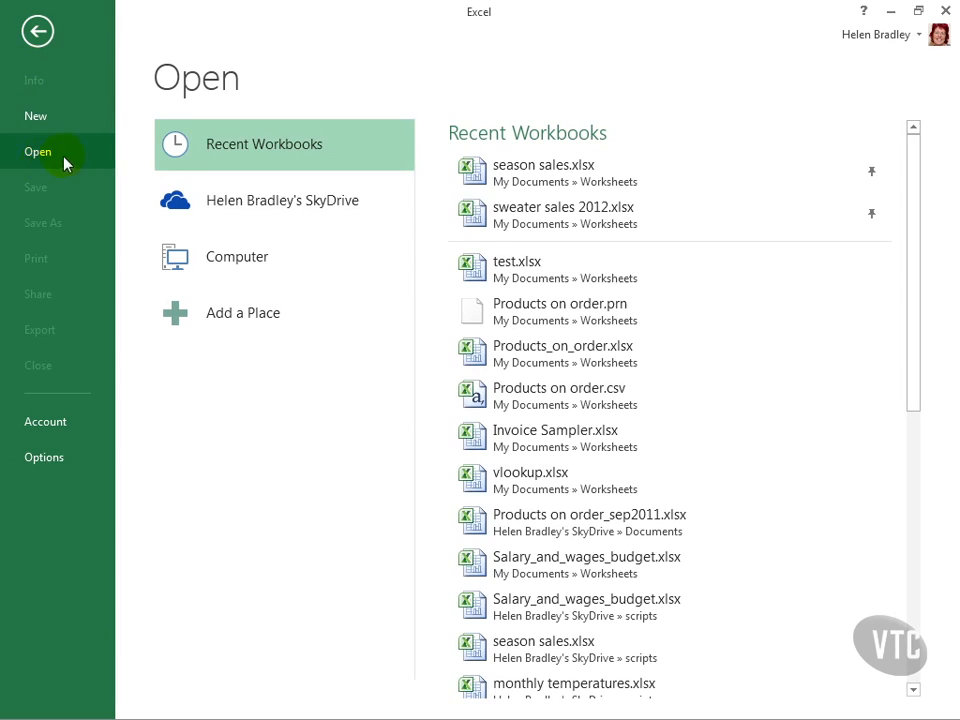
{"action": "left_click", "coordinate": [240, 256]}
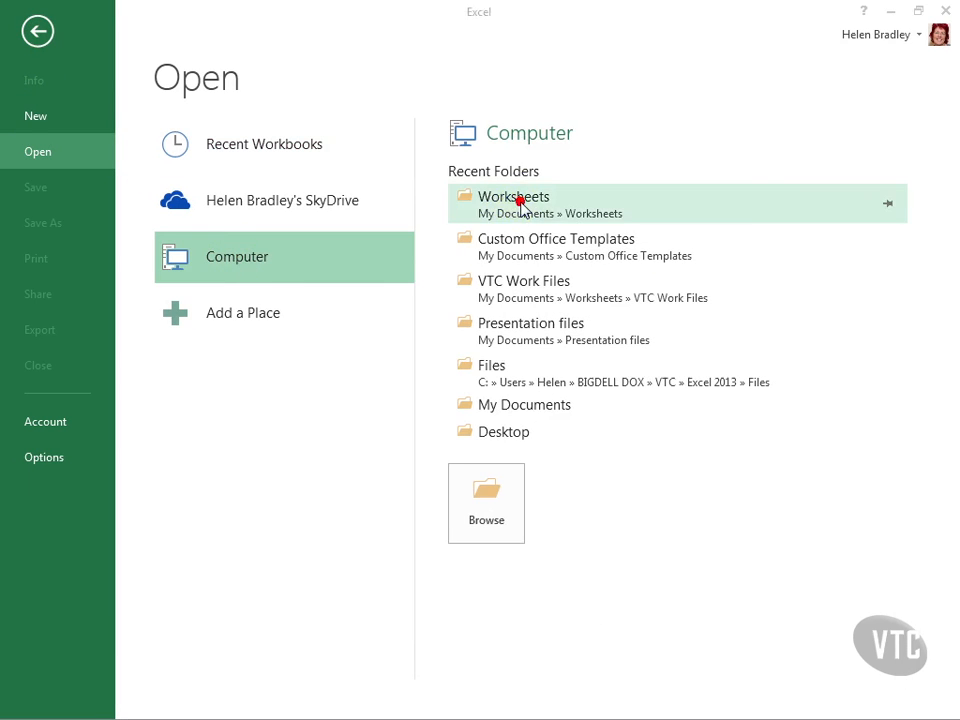
{"action": "left_click", "coordinate": [520, 203]}
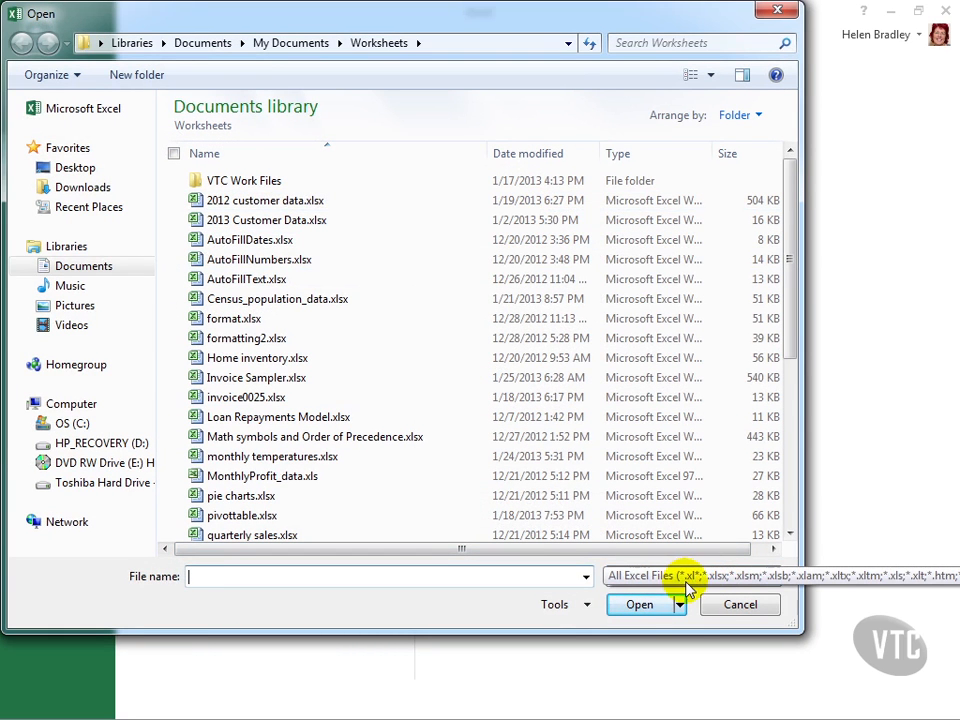
{"action": "left_click", "coordinate": [627, 580]}
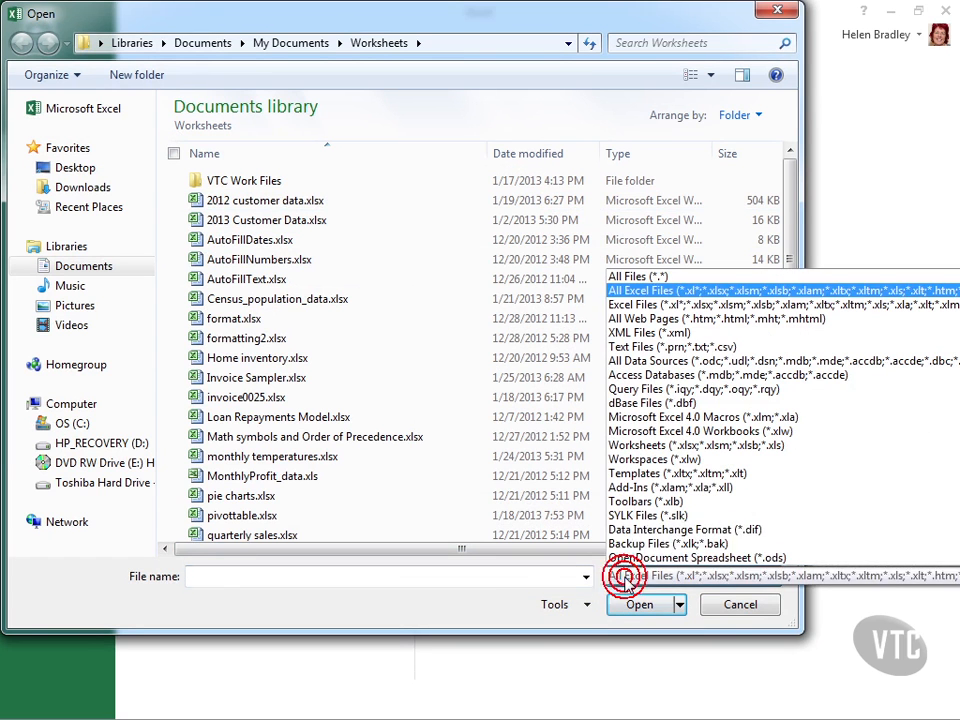
{"action": "left_click", "coordinate": [670, 347]}
{"action": "left_click", "coordinate": [240, 200]}
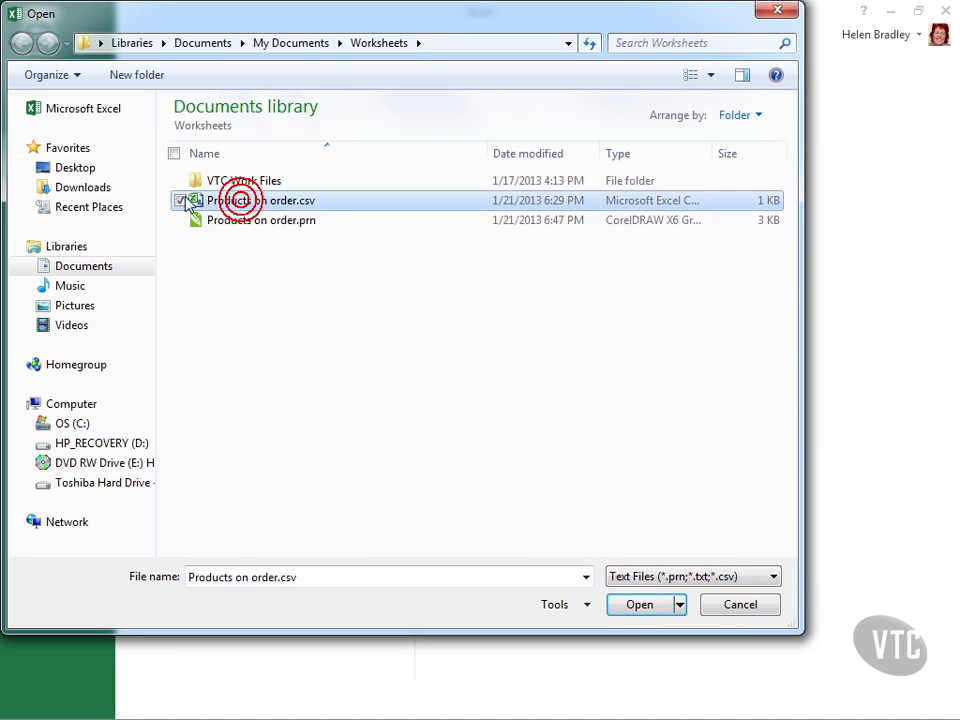
{"action": "left_click", "coordinate": [645, 606]}
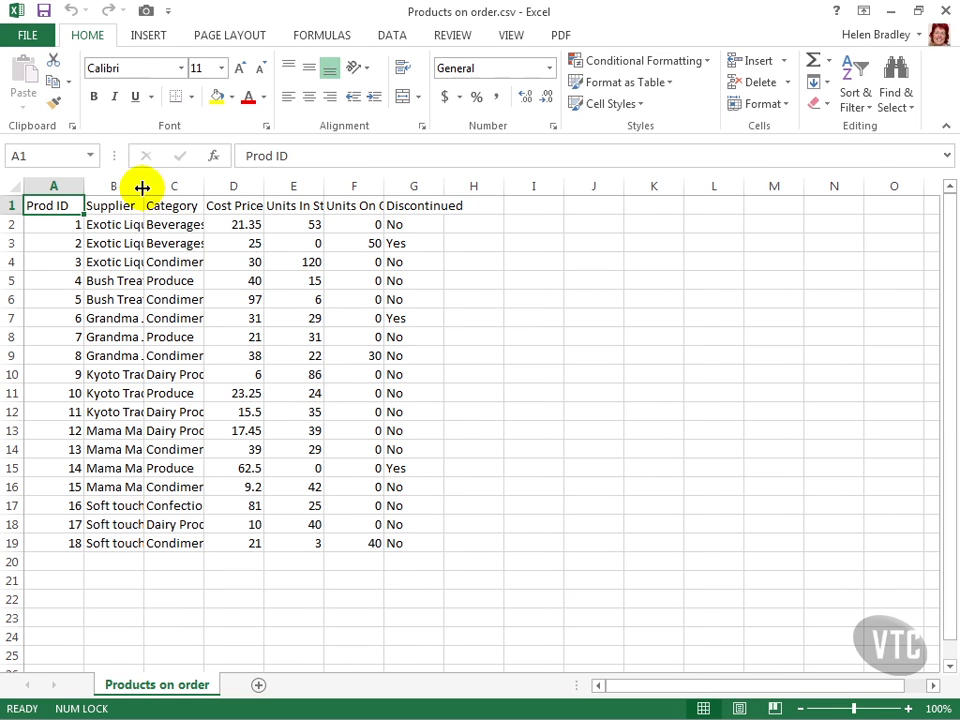
Step: Auto-fit the widths of the Supplier, Category and Units On Order columns to their contents
{"action": "double_click", "coordinate": [143, 188]}
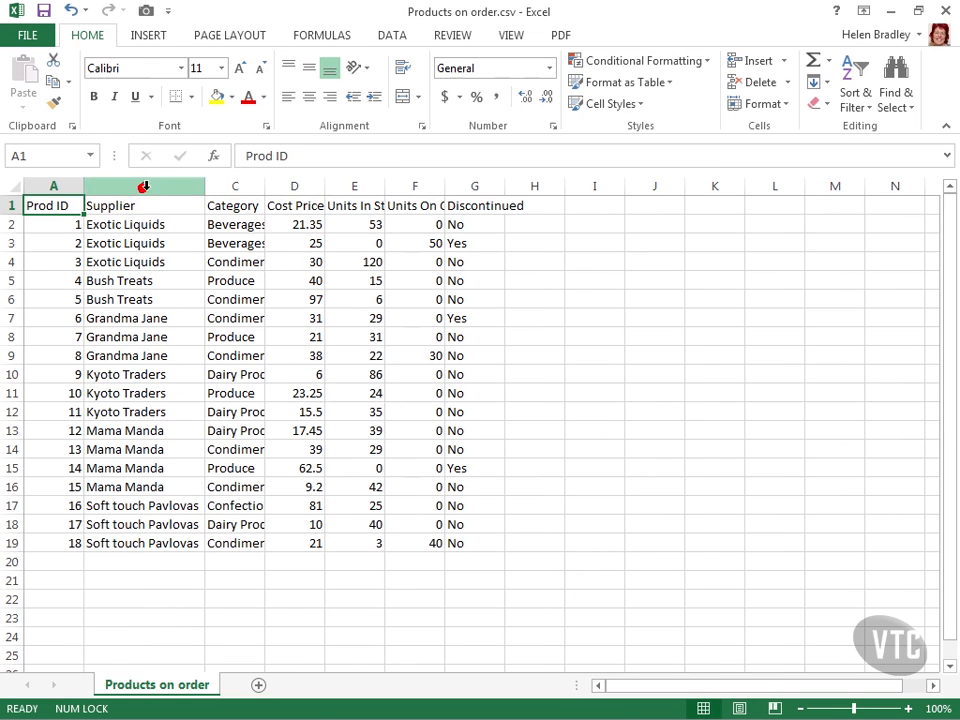
{"action": "double_click", "coordinate": [266, 187]}
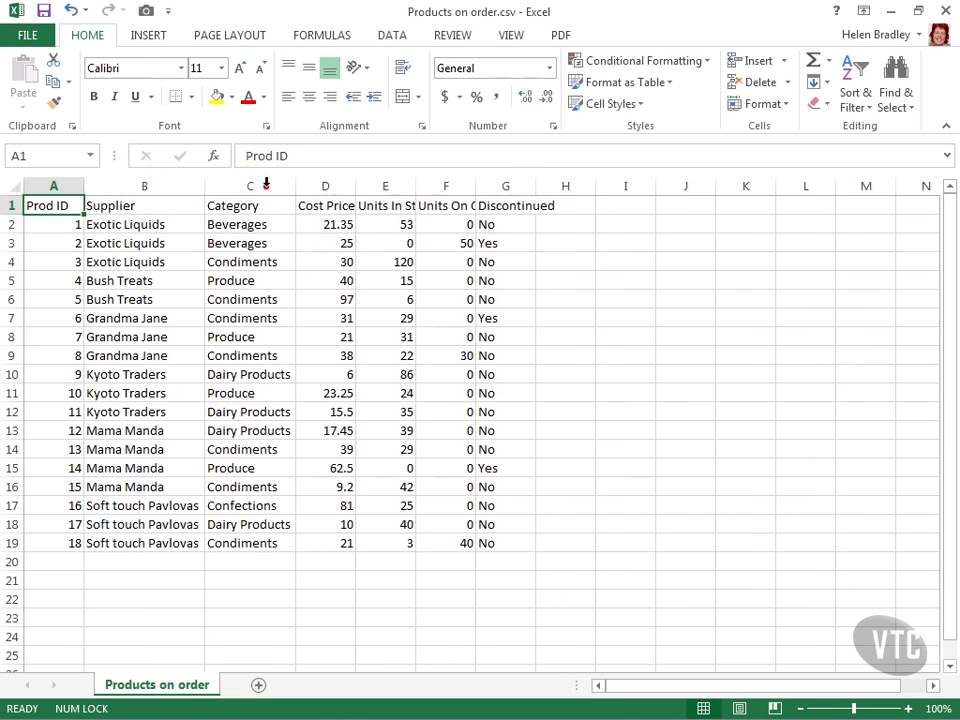
{"action": "double_click", "coordinate": [475, 188]}
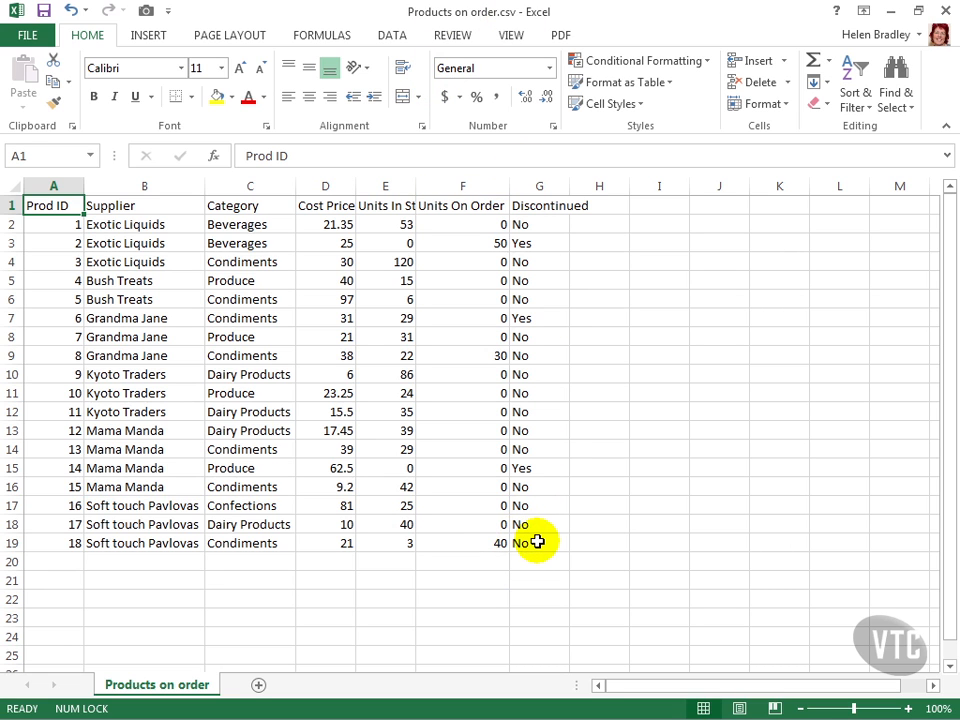
Step: Apply the 20% - Accent2 cell style to the whole data range A1:G19
{"action": "left_click_drag", "start_coordinate": [537, 546], "coordinate": [17, 180]}
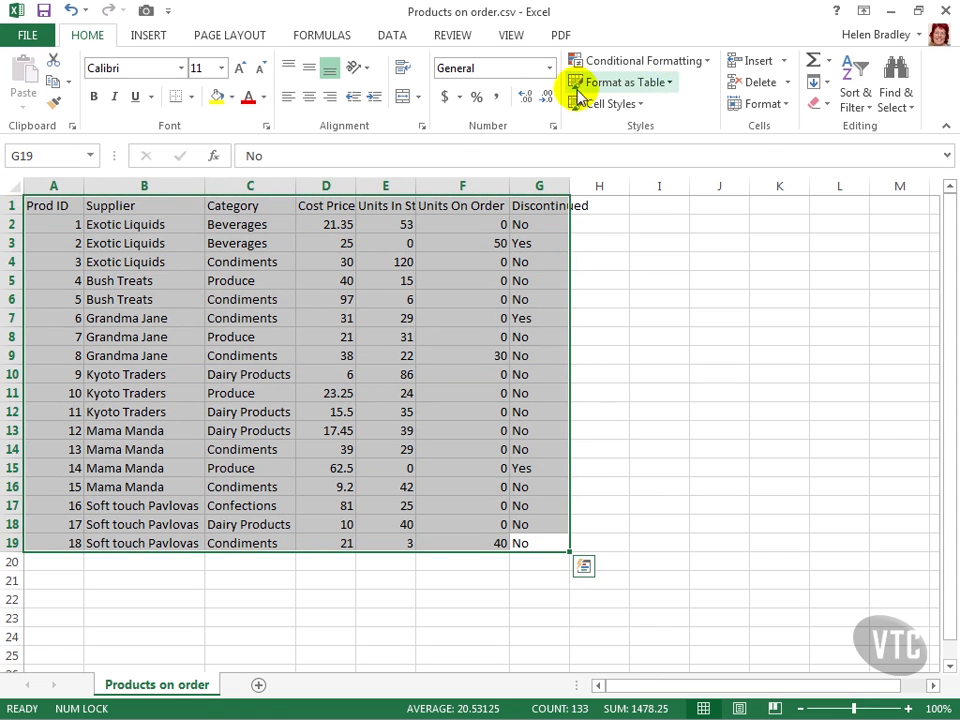
{"action": "left_click", "coordinate": [634, 103]}
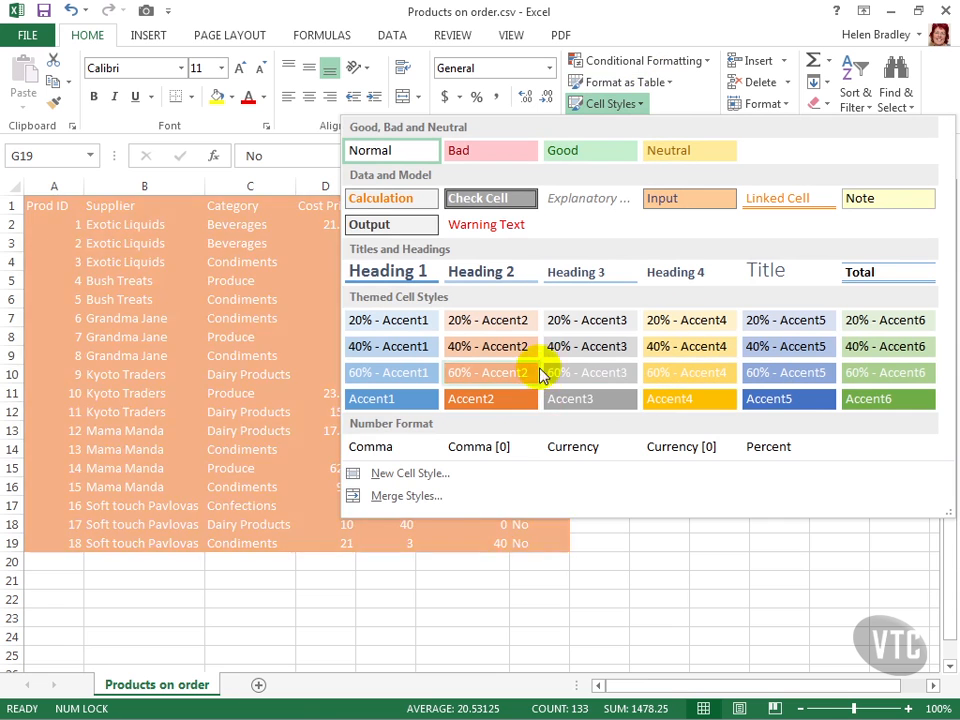
{"action": "left_click", "coordinate": [500, 318]}
{"action": "left_click", "coordinate": [617, 483]}
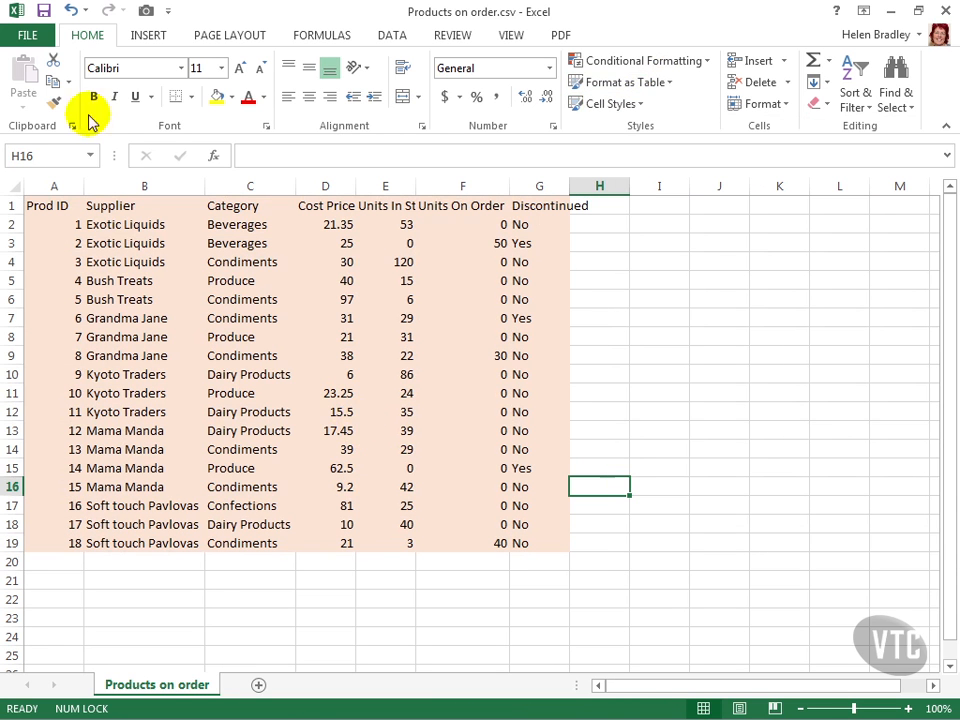
Step: Save the file in the Worksheets folder as an Excel Workbook named Productsonorder.xlsx and close it
{"action": "left_click", "coordinate": [28, 37]}
{"action": "left_click", "coordinate": [57, 223]}
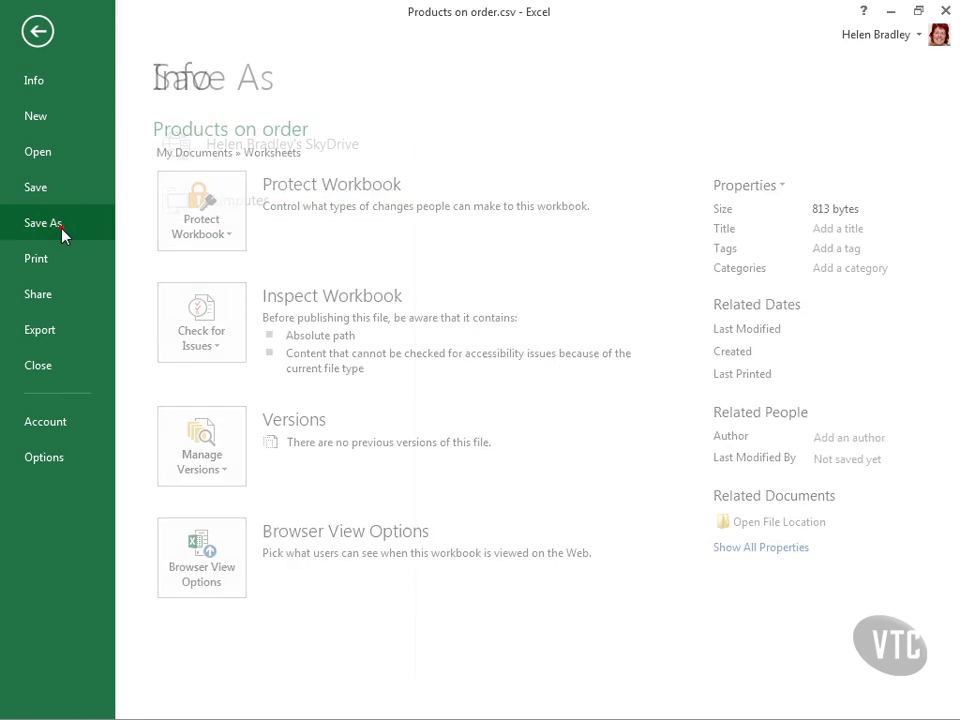
{"action": "left_click", "coordinate": [515, 207]}
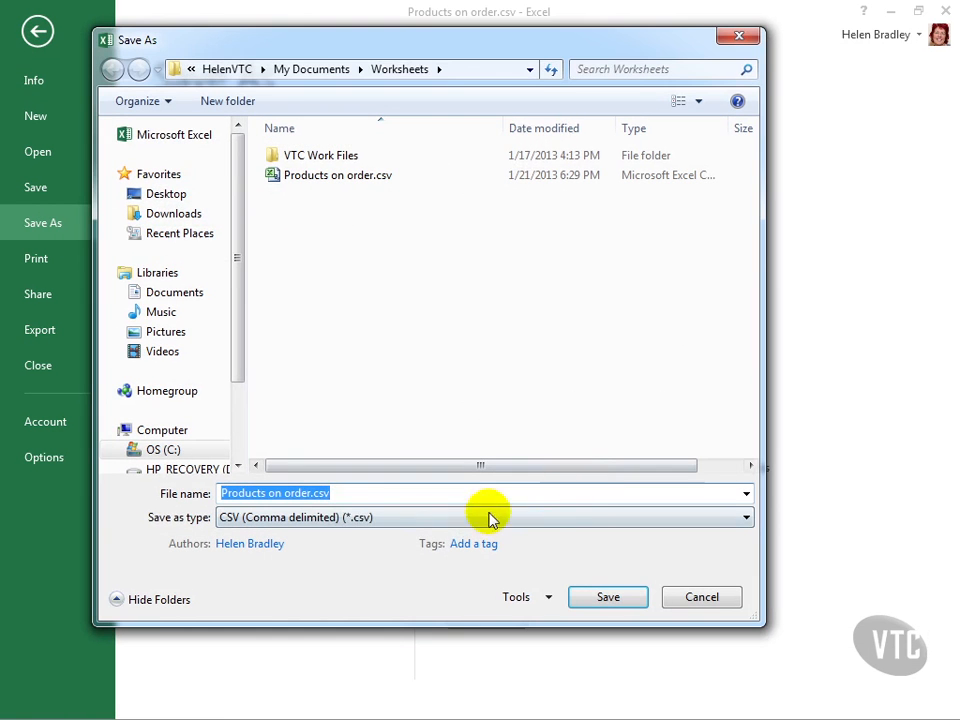
{"action": "left_click", "coordinate": [376, 520]}
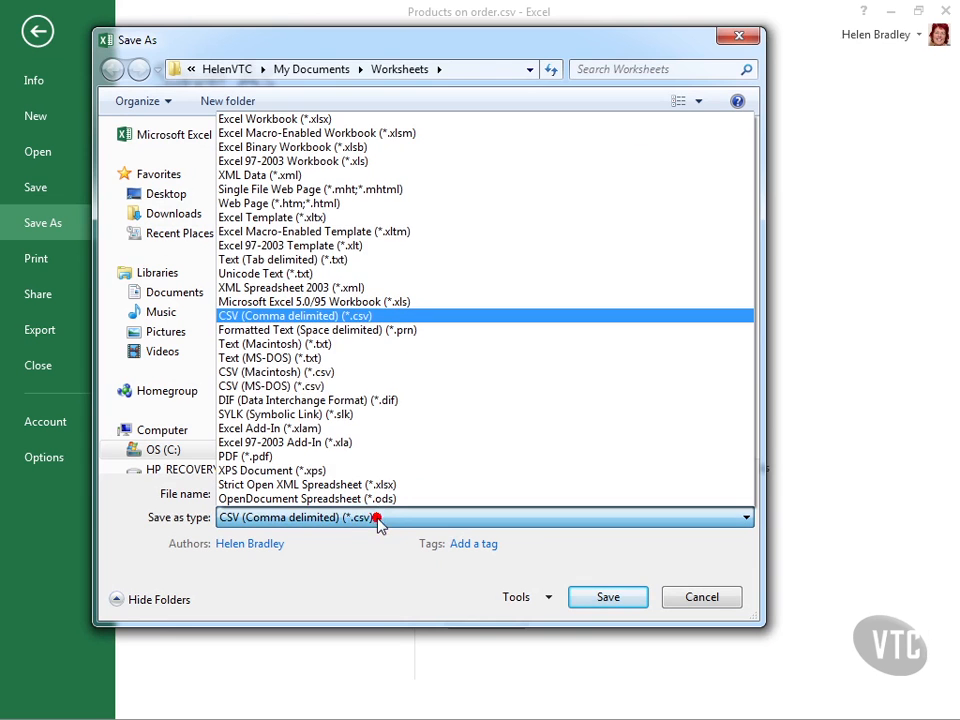
{"action": "left_click", "coordinate": [274, 119]}
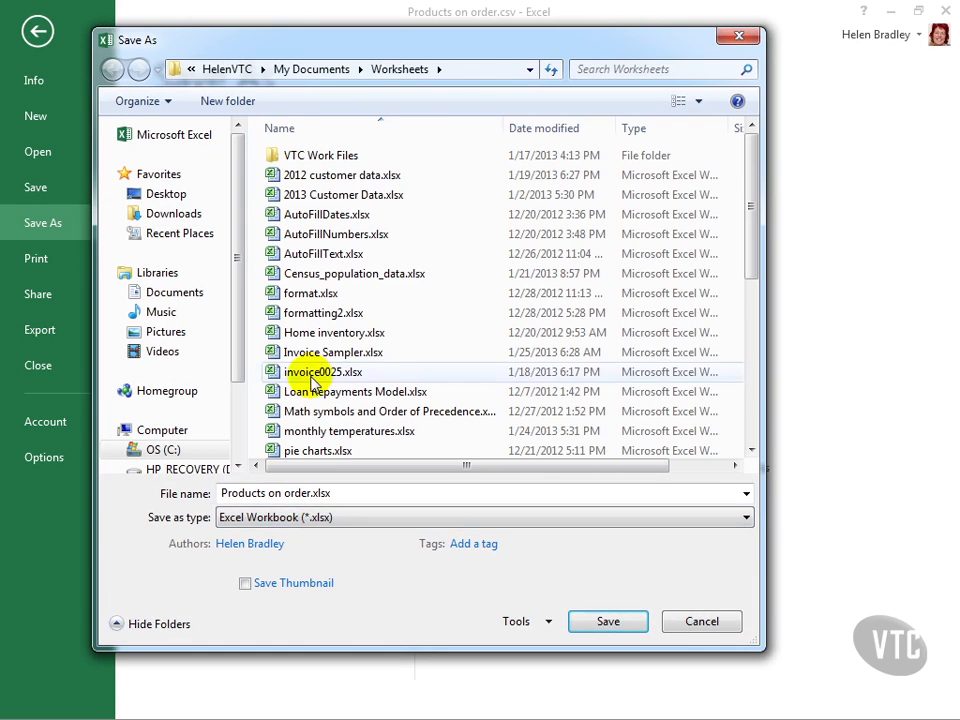
{"action": "left_click", "coordinate": [266, 490]}
{"action": "left_click", "coordinate": [267, 489]}
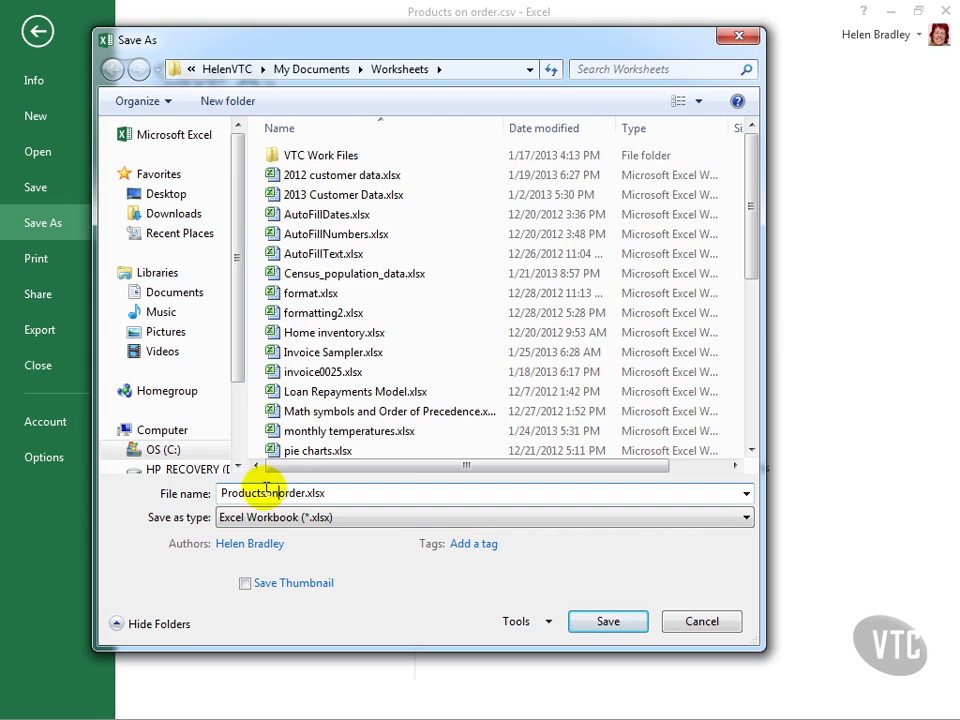
{"action": "left_click", "coordinate": [595, 618]}
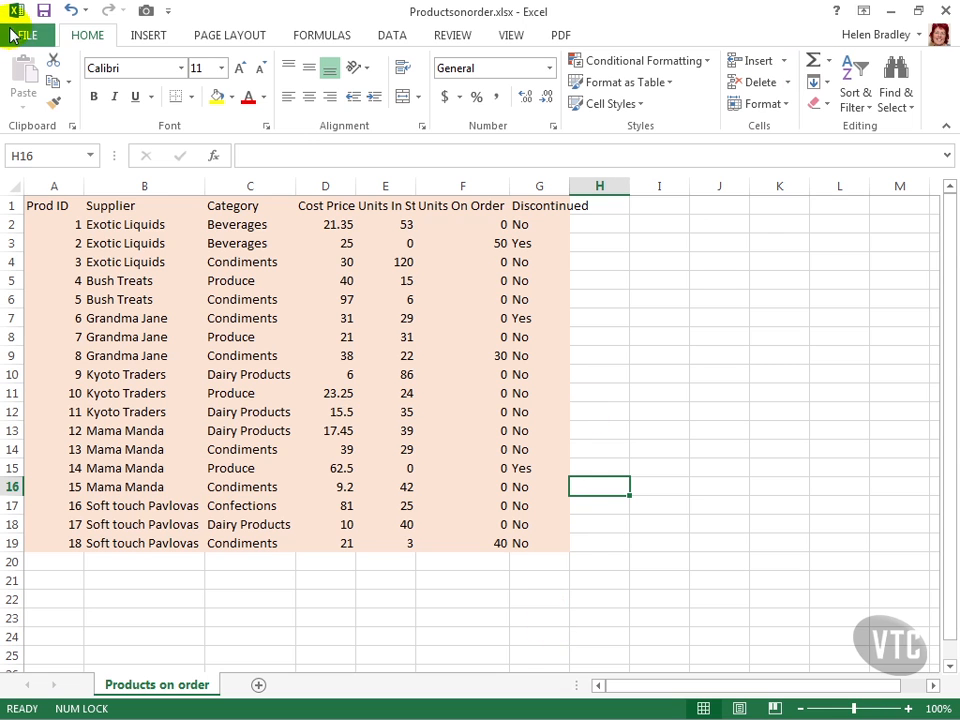
{"action": "left_click", "coordinate": [14, 35]}
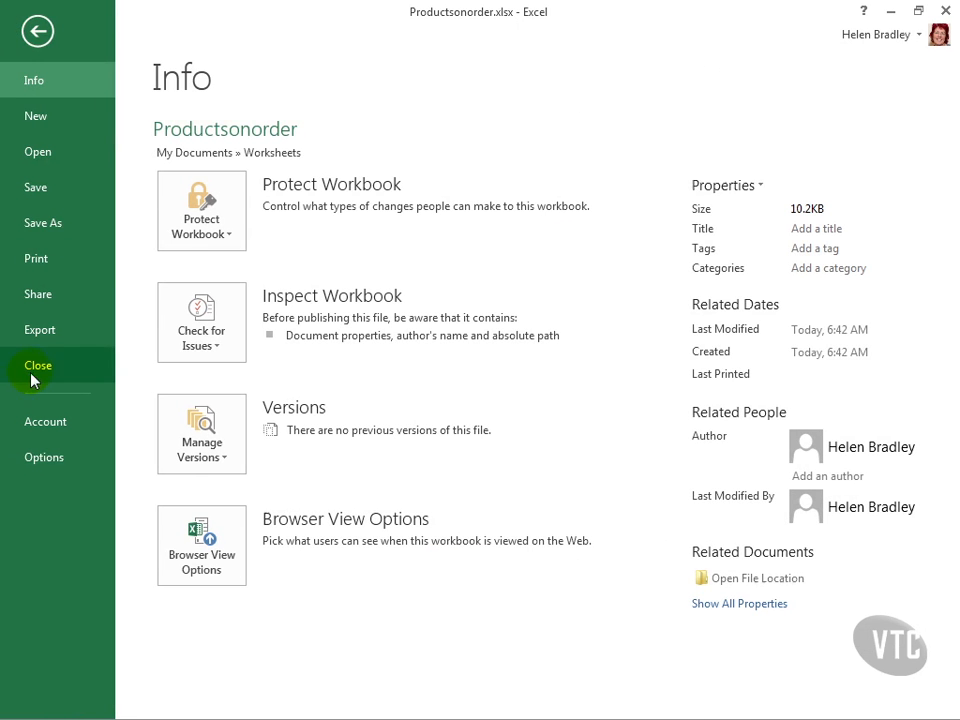
{"action": "left_click", "coordinate": [35, 368]}
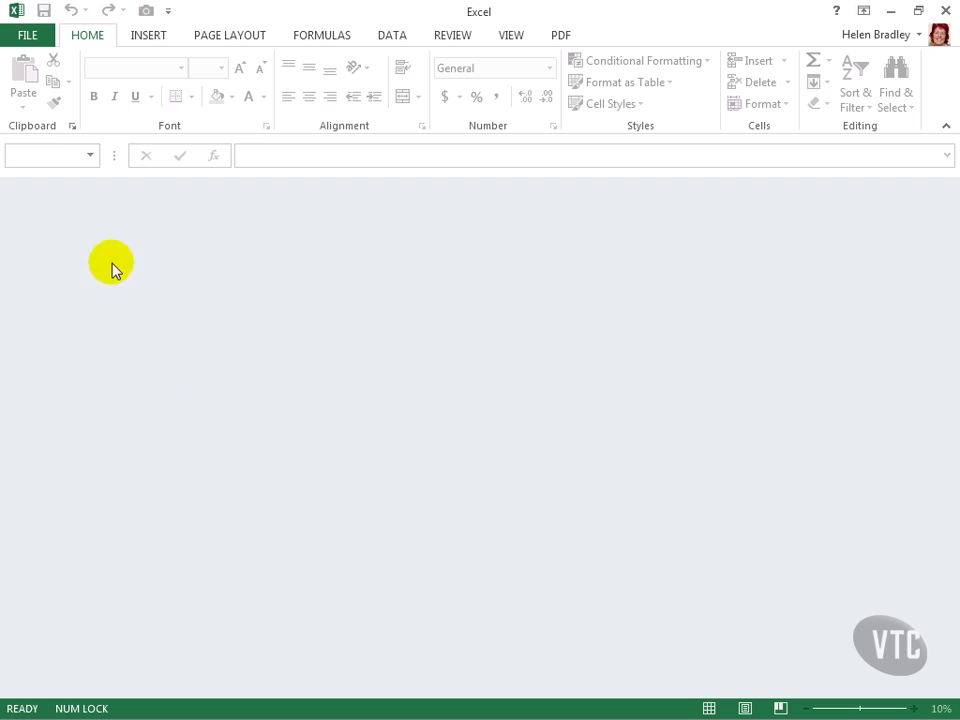
Step: Open the text file Products on order.prn from the Worksheets folder on the computer
{"action": "left_click", "coordinate": [28, 38]}
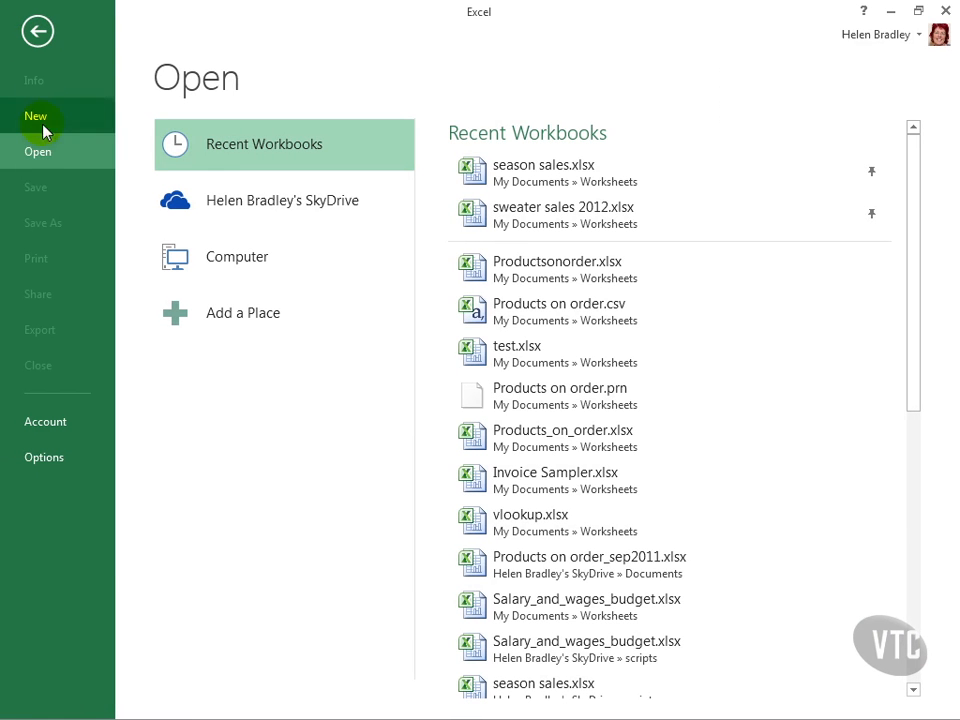
{"action": "left_click", "coordinate": [252, 256]}
{"action": "left_click", "coordinate": [508, 200]}
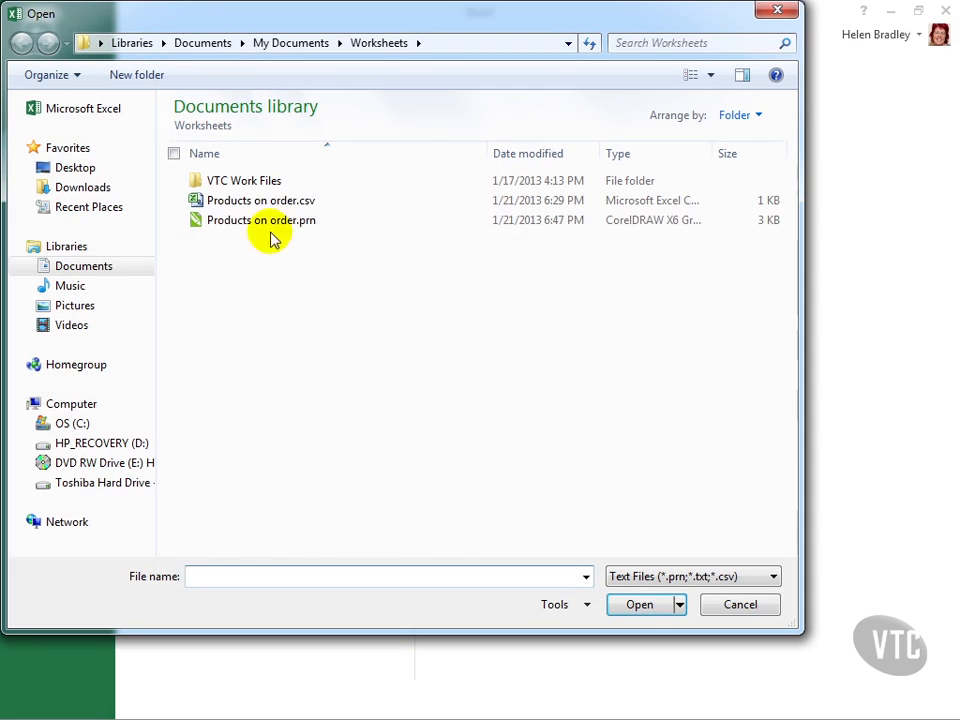
{"action": "left_click", "coordinate": [242, 220]}
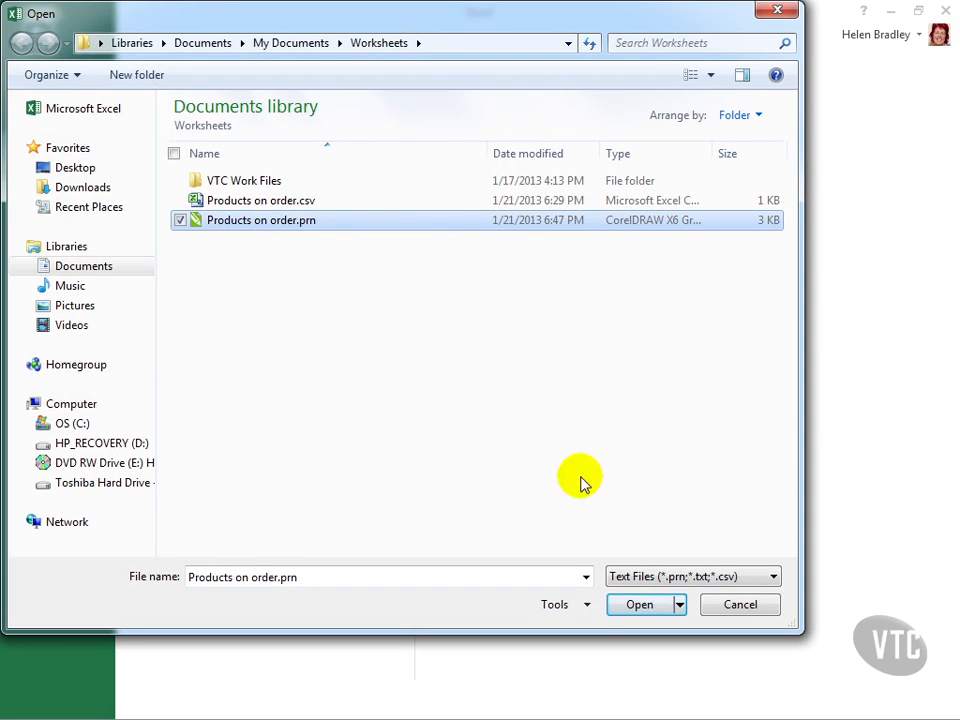
{"action": "left_click", "coordinate": [640, 606]}
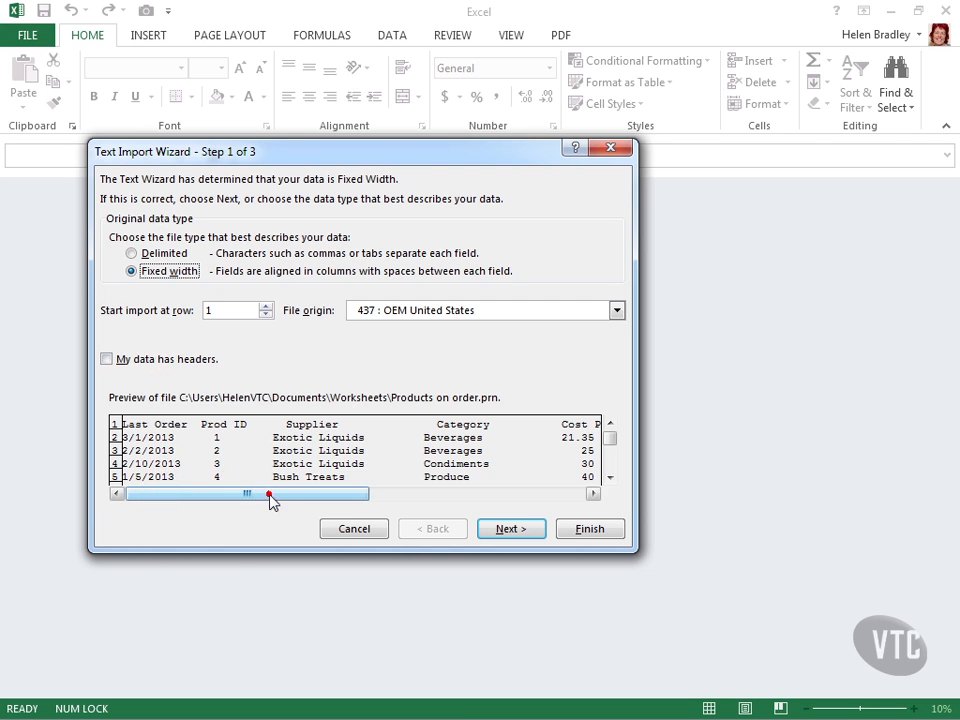
Step: Check the fixed-width file preview, mark the data as having headers, and continue to the column break settings
{"action": "left_click_drag", "start_coordinate": [311, 497], "coordinate": [214, 490]}
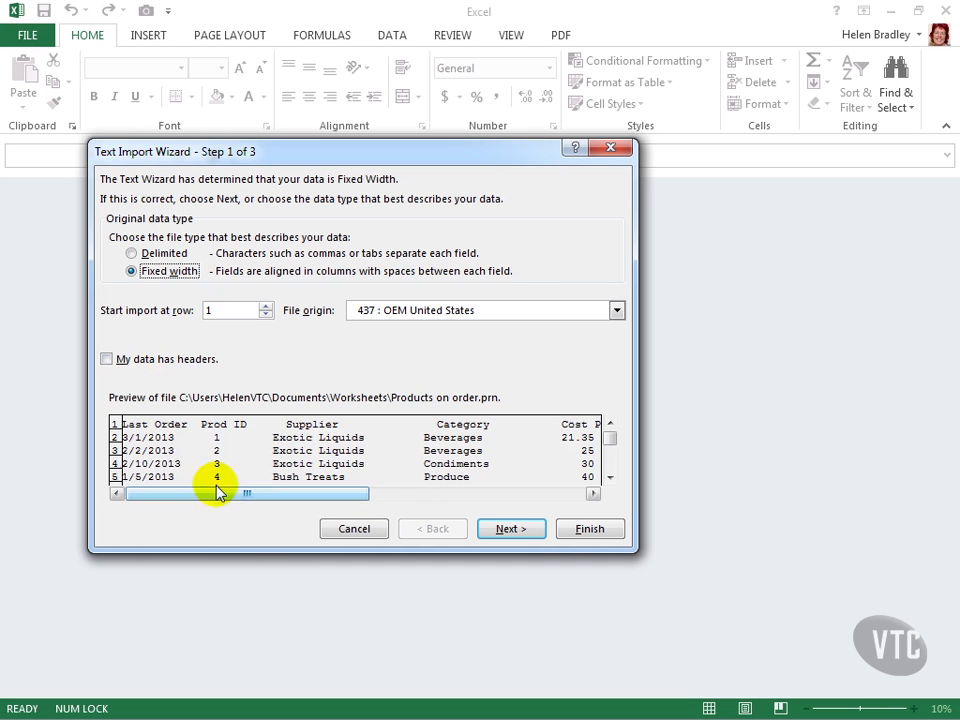
{"action": "left_click", "coordinate": [612, 479]}
{"action": "left_click", "coordinate": [612, 479]}
{"action": "left_click", "coordinate": [612, 479]}
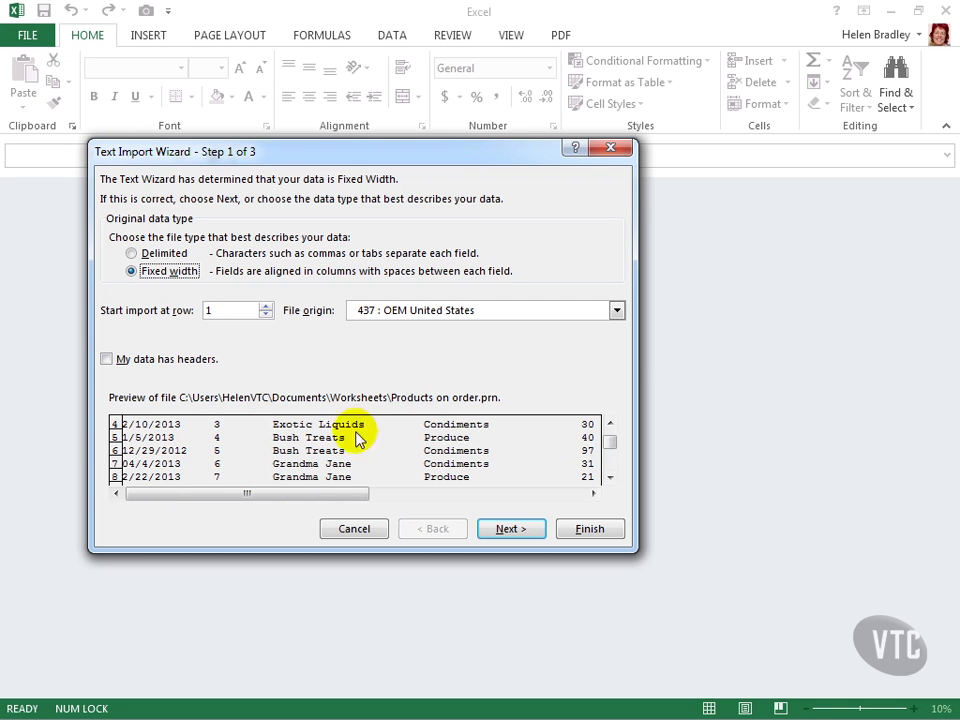
{"action": "left_click", "coordinate": [610, 478]}
{"action": "left_click", "coordinate": [611, 478]}
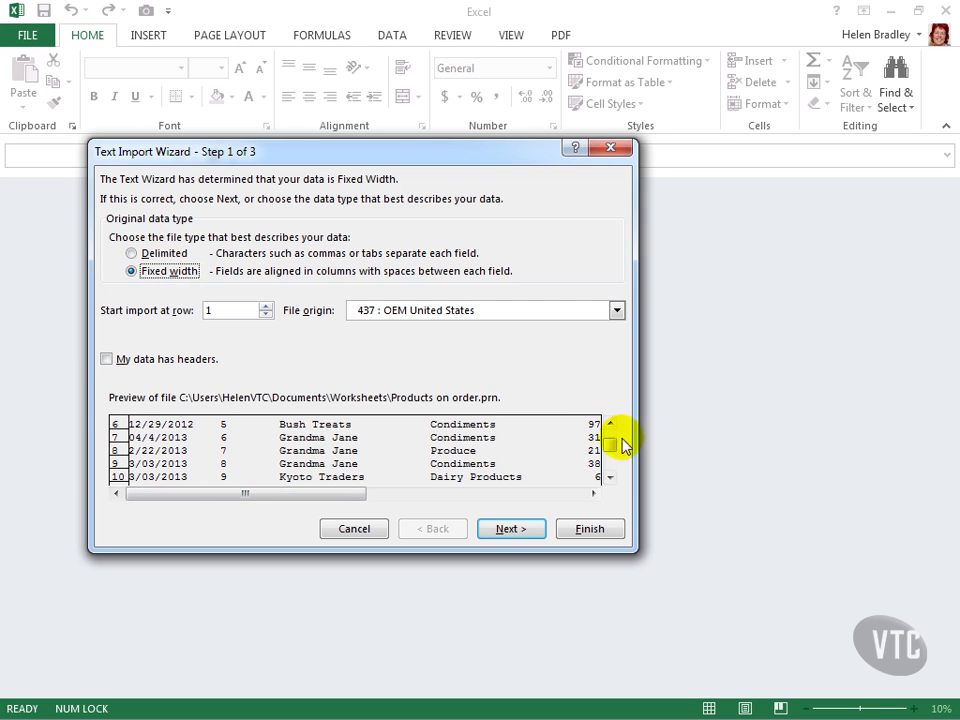
{"action": "left_click_drag", "start_coordinate": [608, 448], "coordinate": [607, 438]}
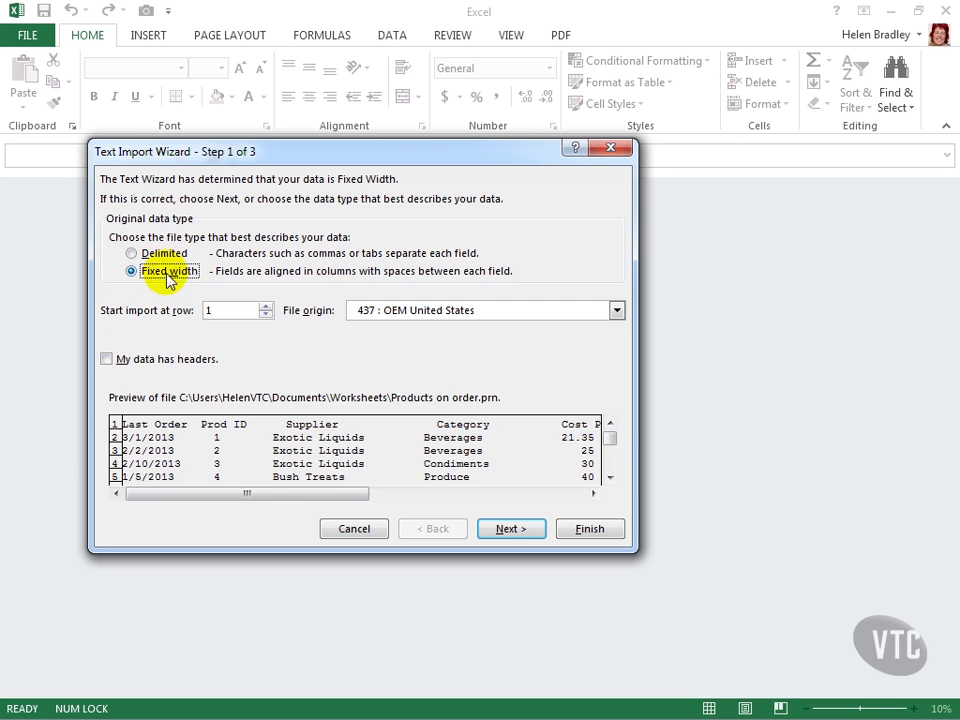
{"action": "left_click", "coordinate": [105, 360]}
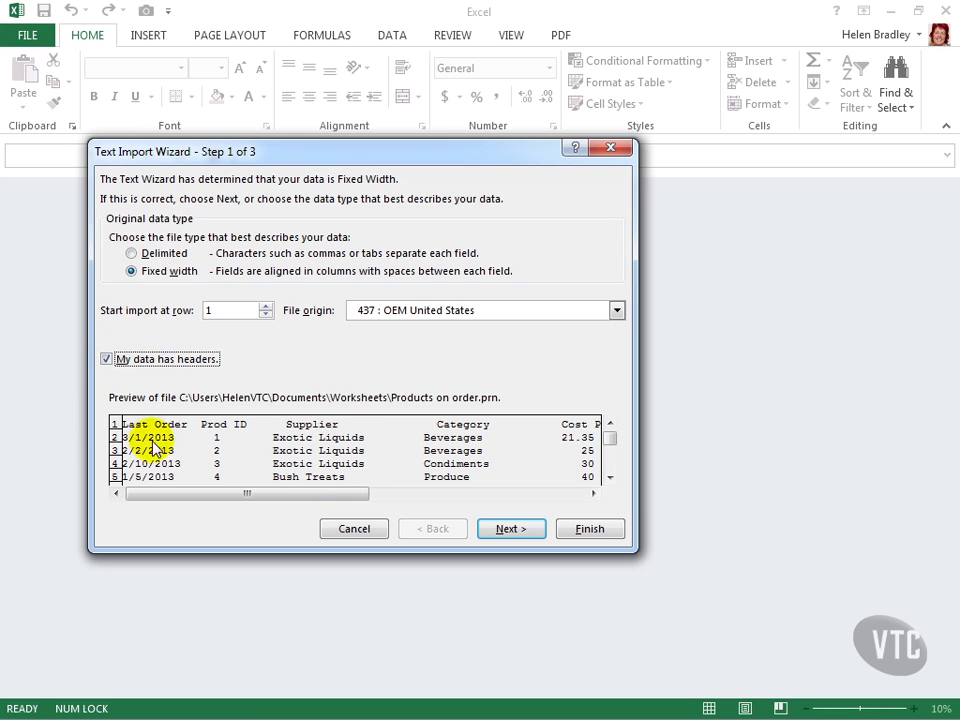
{"action": "left_click", "coordinate": [508, 533]}
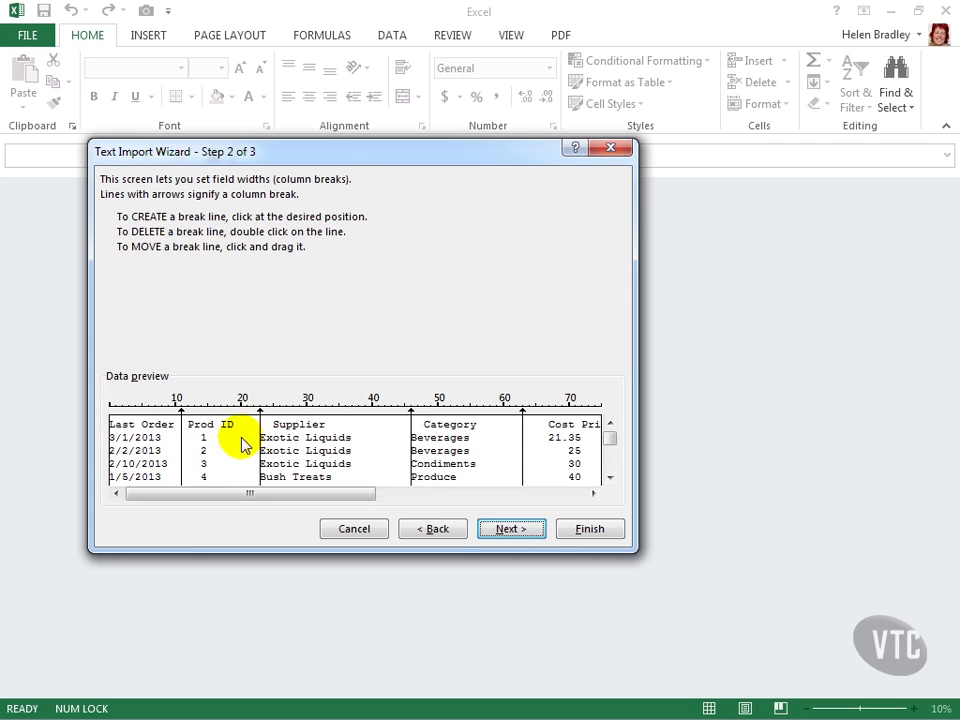
Step: Move the column break before Supplier to about 22 and the one before Cost Price to about 65
{"action": "left_click_drag", "start_coordinate": [262, 438], "coordinate": [253, 439]}
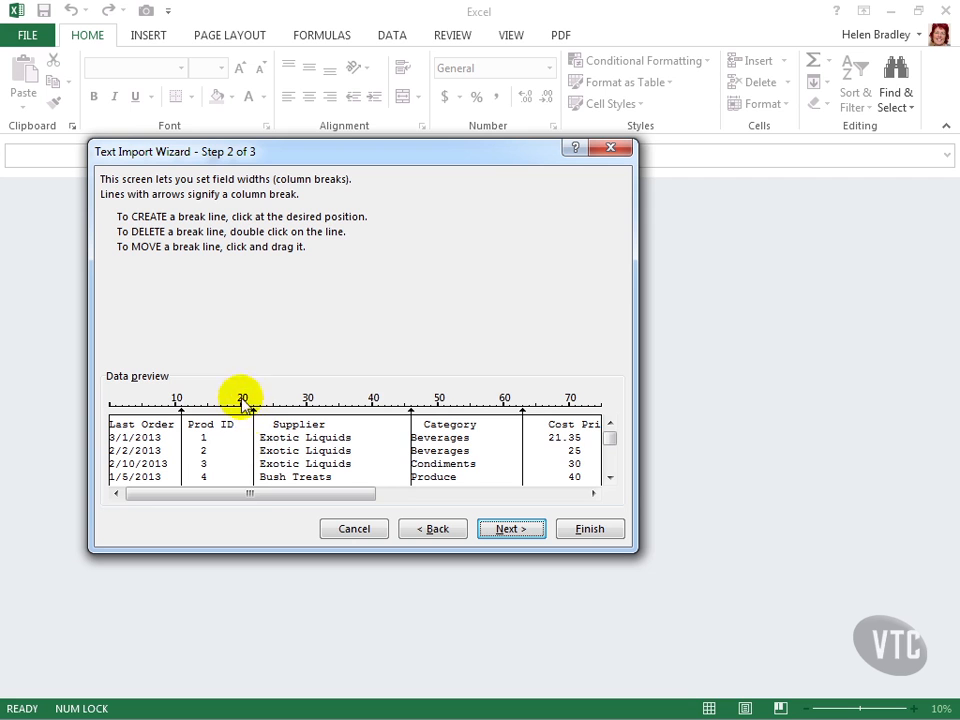
{"action": "left_click_drag", "start_coordinate": [265, 491], "coordinate": [302, 497]}
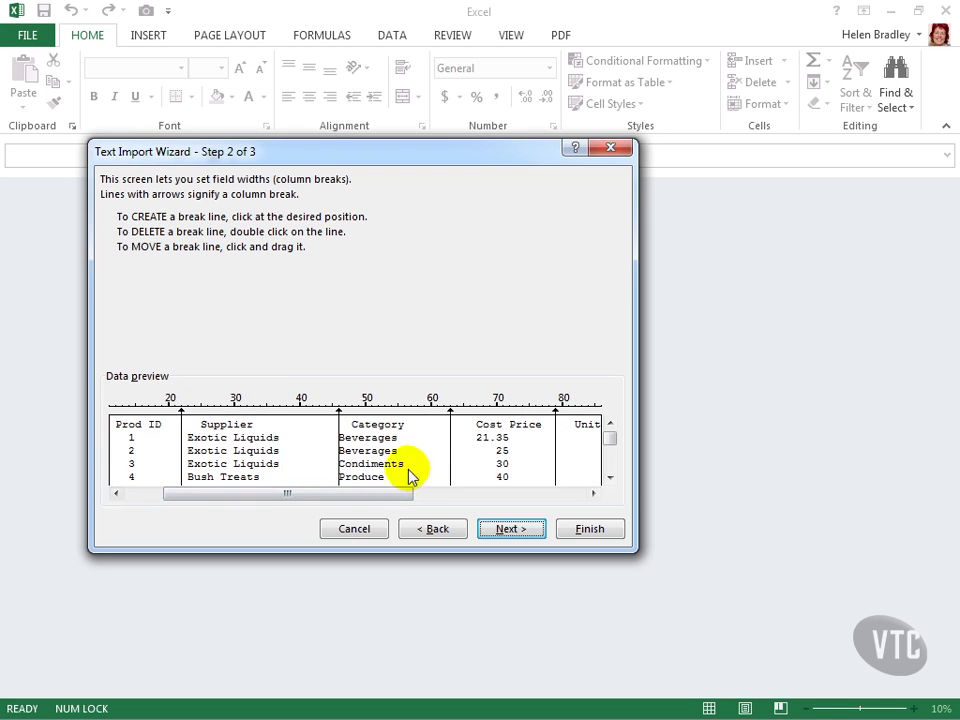
{"action": "left_click_drag", "start_coordinate": [390, 497], "coordinate": [505, 505]}
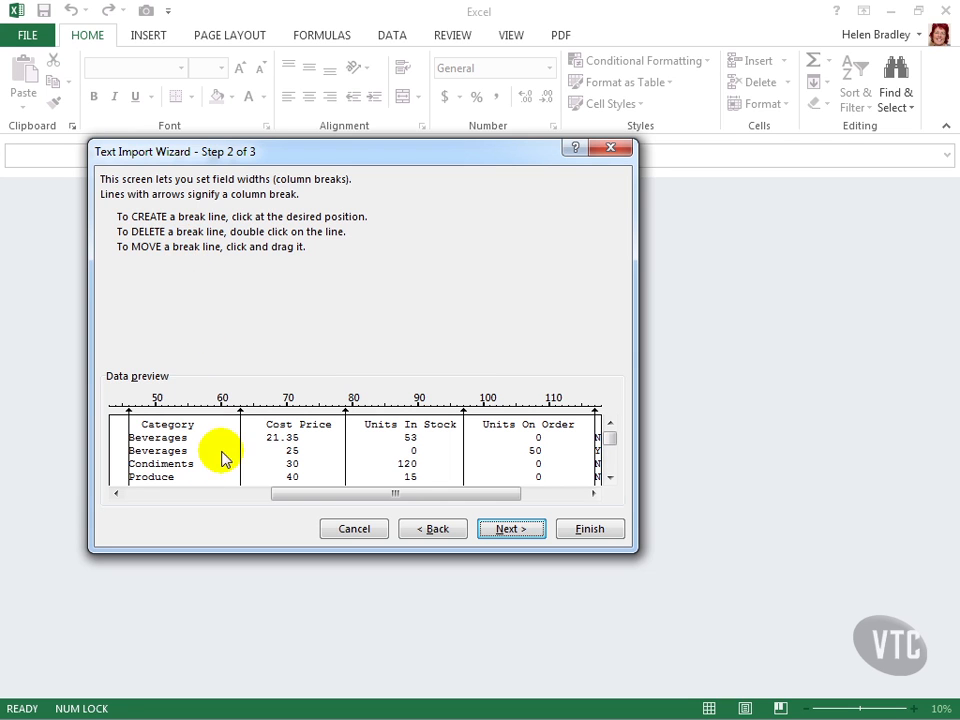
{"action": "left_click_drag", "start_coordinate": [242, 450], "coordinate": [253, 450]}
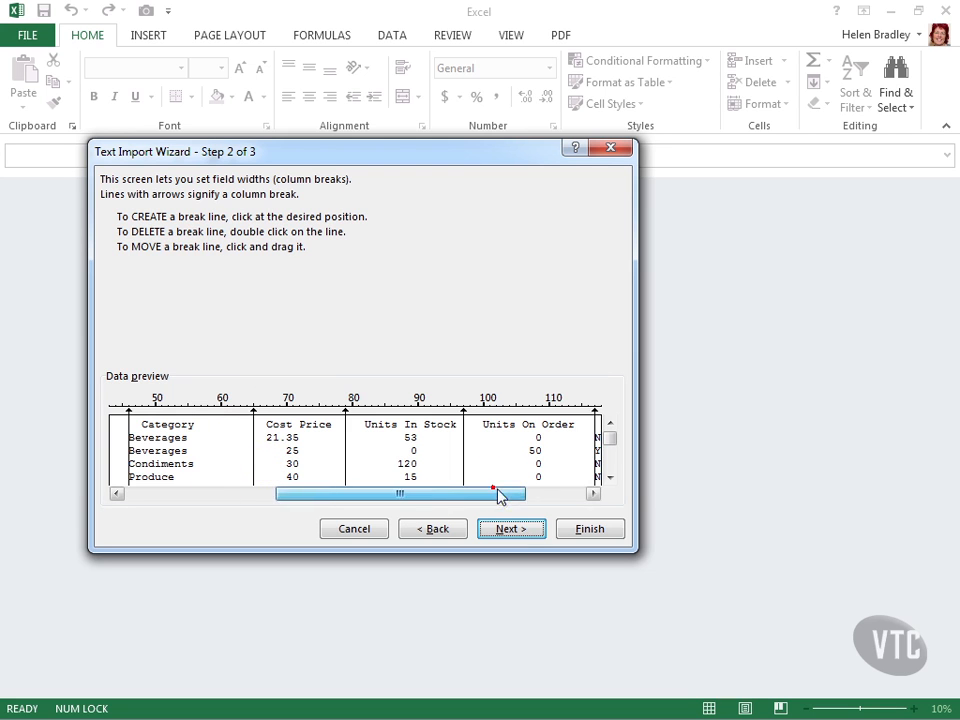
Step: Check the remaining column breaks, continue to the column data format settings, and look over all the columns in the preview
{"action": "left_click_drag", "start_coordinate": [500, 497], "coordinate": [559, 497]}
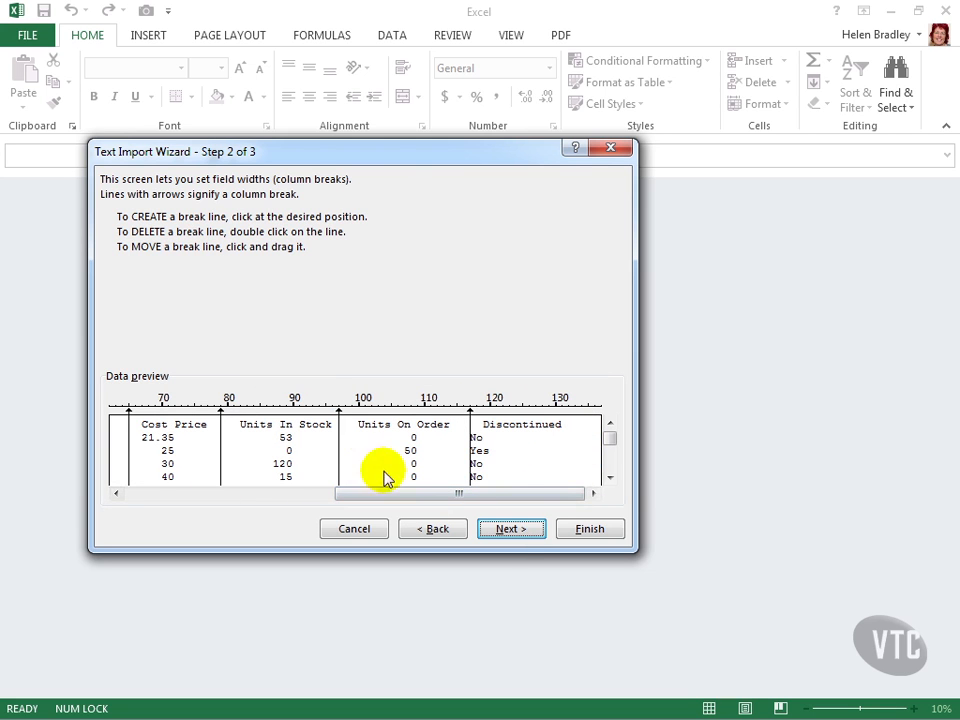
{"action": "left_click", "coordinate": [515, 530]}
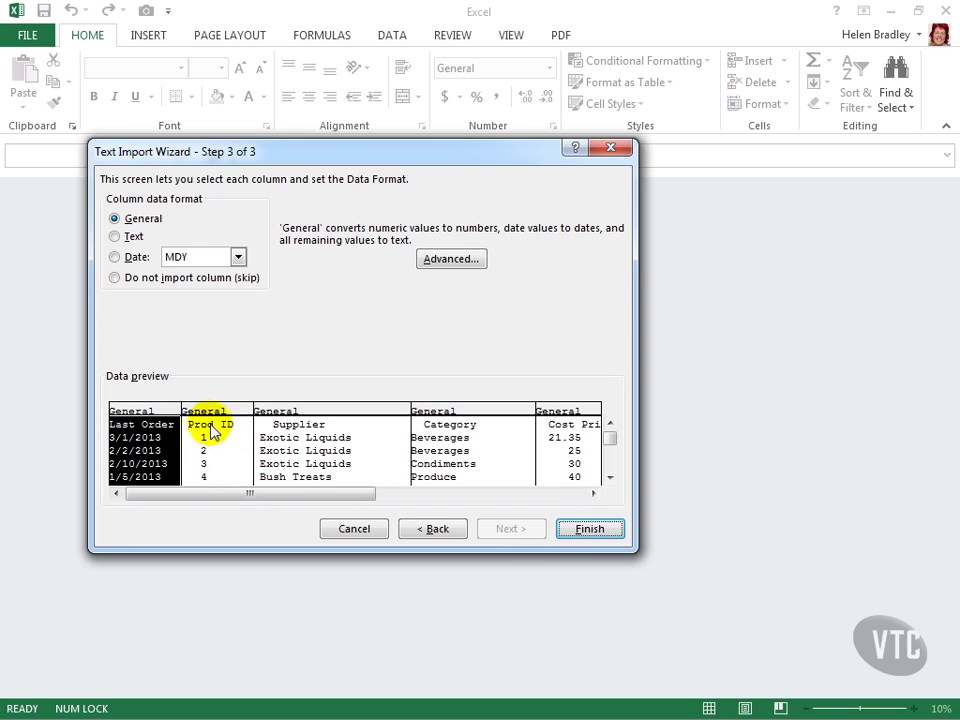
{"action": "left_click_drag", "start_coordinate": [329, 491], "coordinate": [479, 494]}
{"action": "left_click_drag", "start_coordinate": [371, 493], "coordinate": [243, 498]}
Step: Set the Last Order column's data format to Date in MDY order and finish the text import
{"action": "left_click", "coordinate": [158, 466]}
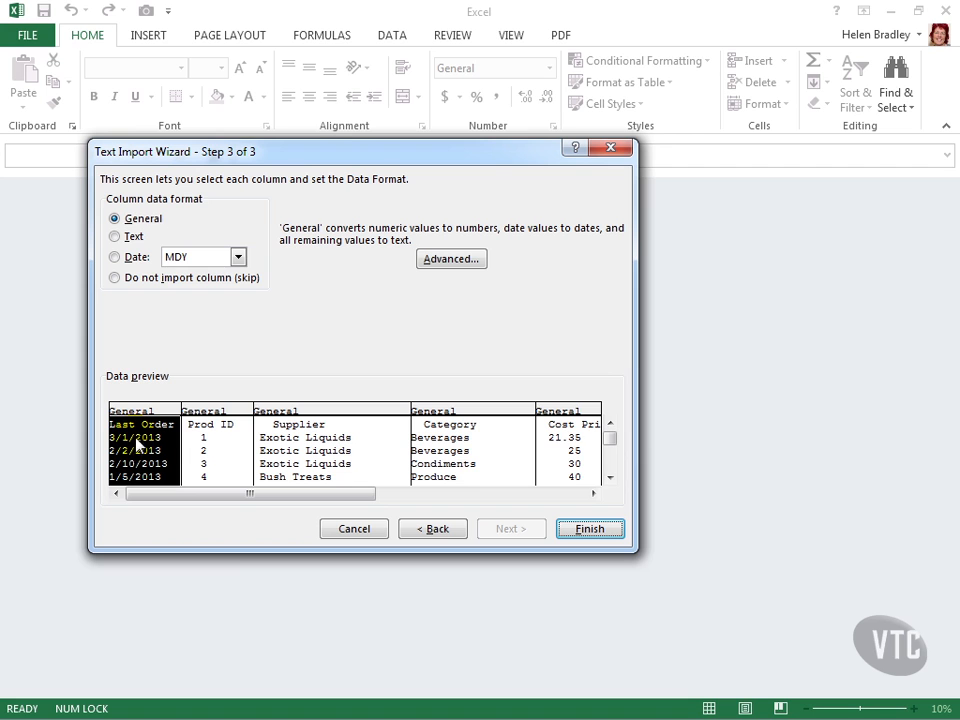
{"action": "left_click", "coordinate": [608, 479]}
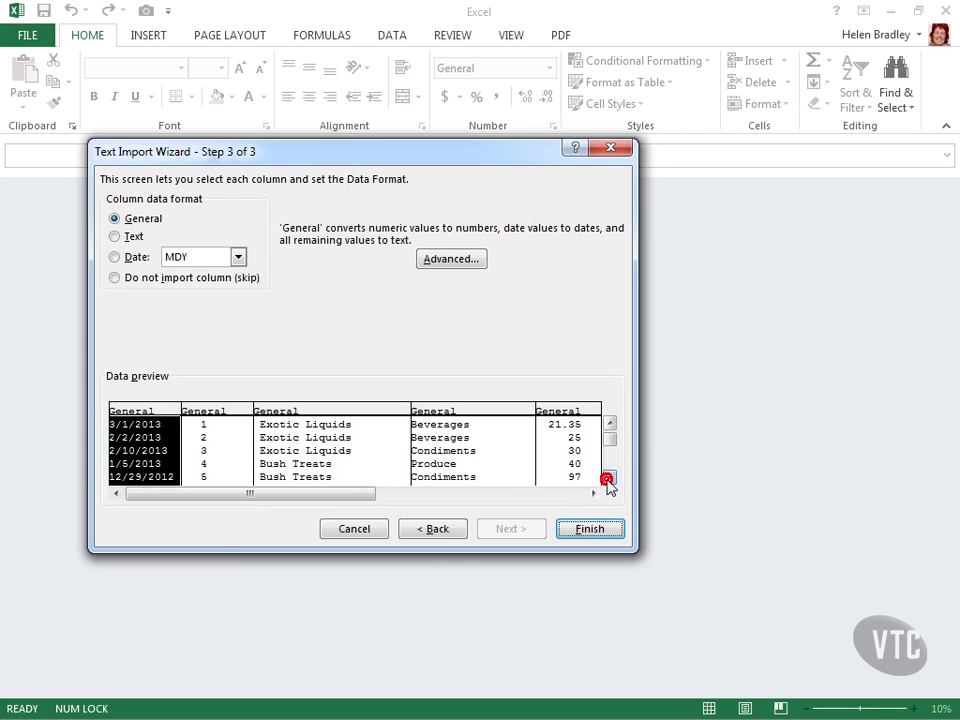
{"action": "left_click", "coordinate": [608, 479]}
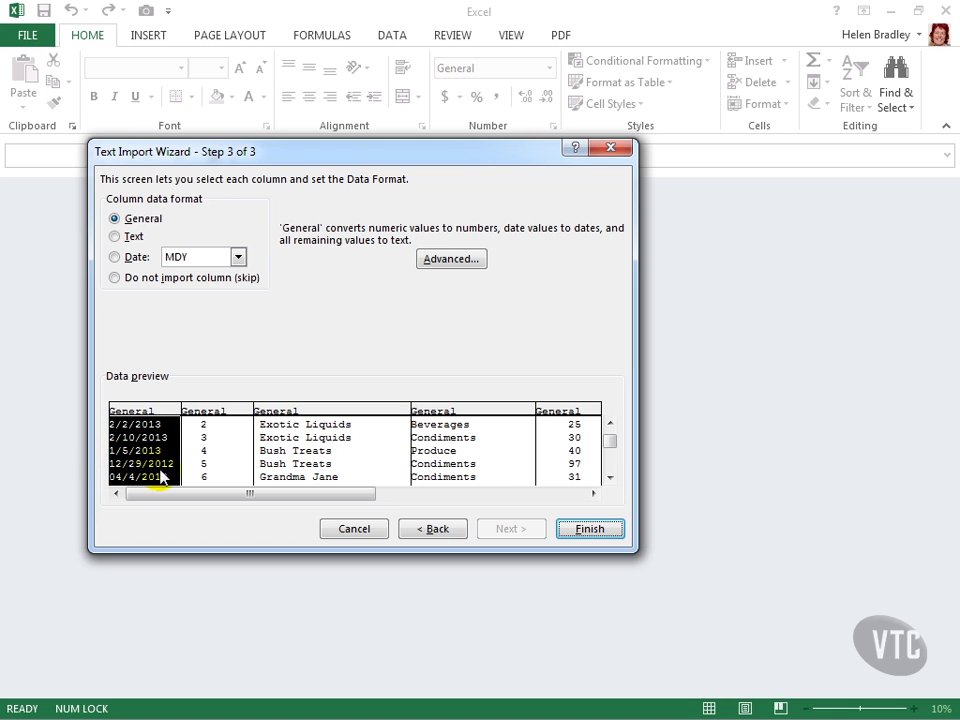
{"action": "left_click", "coordinate": [114, 257]}
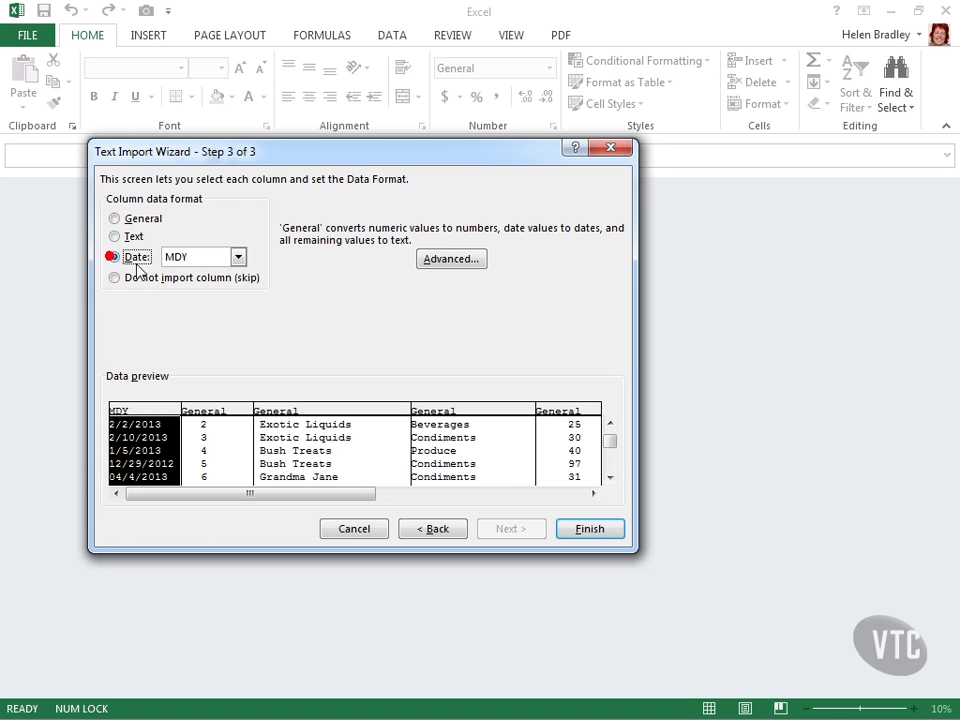
{"action": "left_click", "coordinate": [238, 258]}
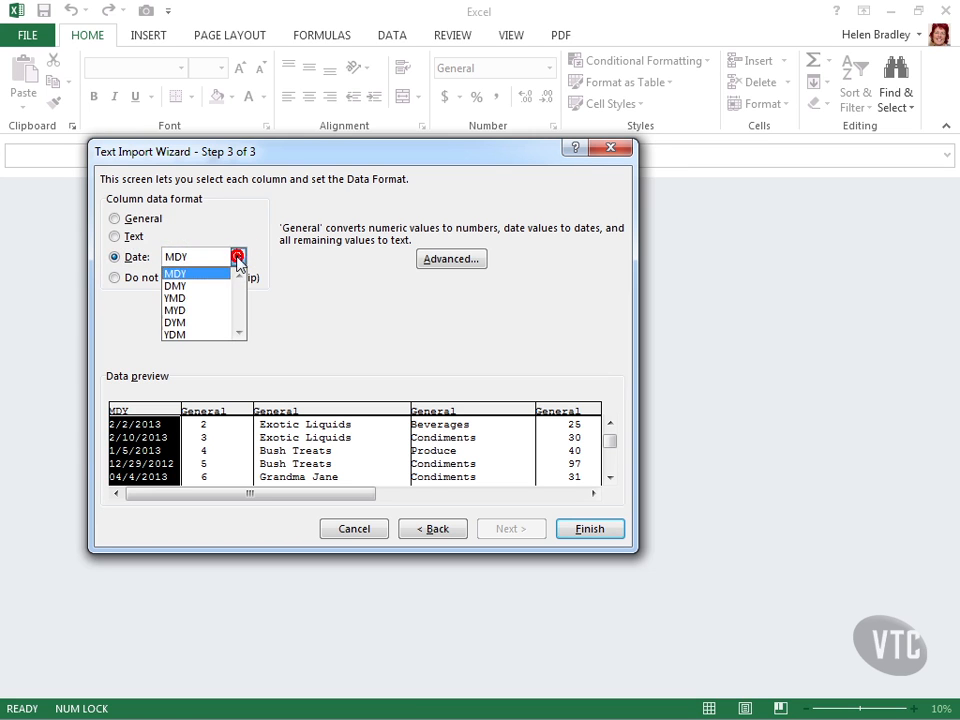
{"action": "left_click", "coordinate": [193, 274]}
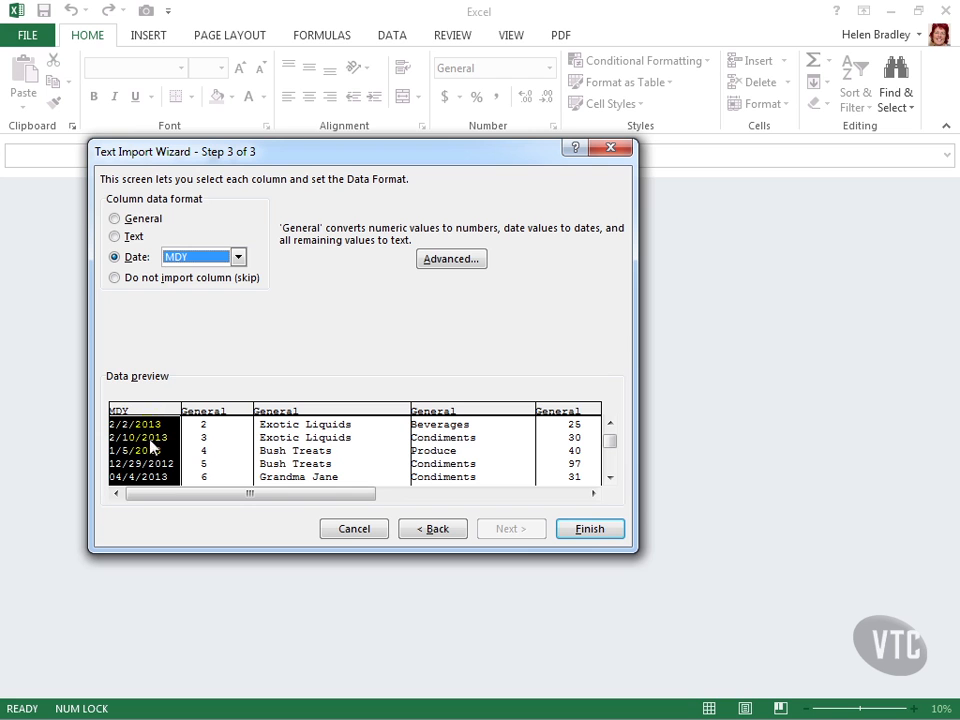
{"action": "left_click", "coordinate": [590, 530]}
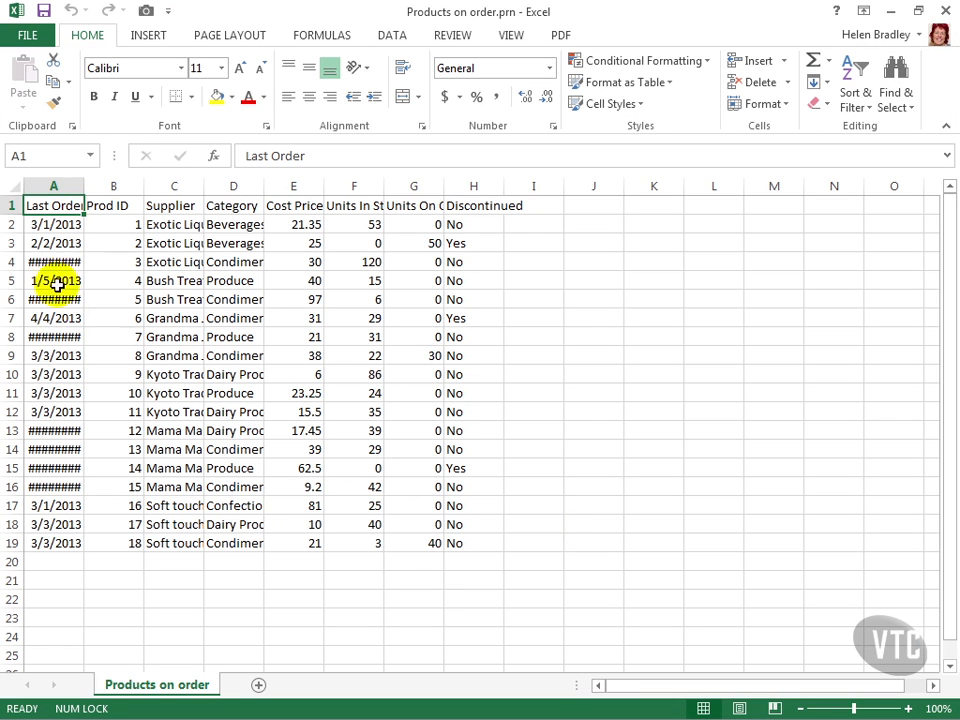
Step: AutoFit the widths of the Last Order, Supplier and Category columns to their contents
{"action": "double_click", "coordinate": [83, 184]}
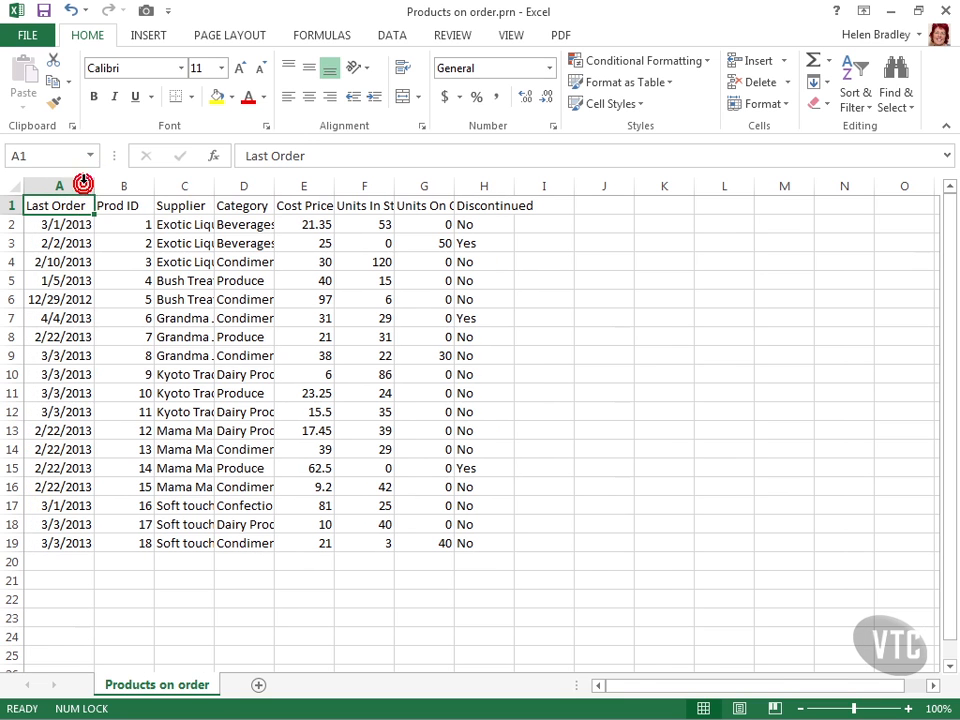
{"action": "double_click", "coordinate": [213, 183]}
{"action": "left_click_drag", "start_coordinate": [339, 186], "coordinate": [339, 187]}
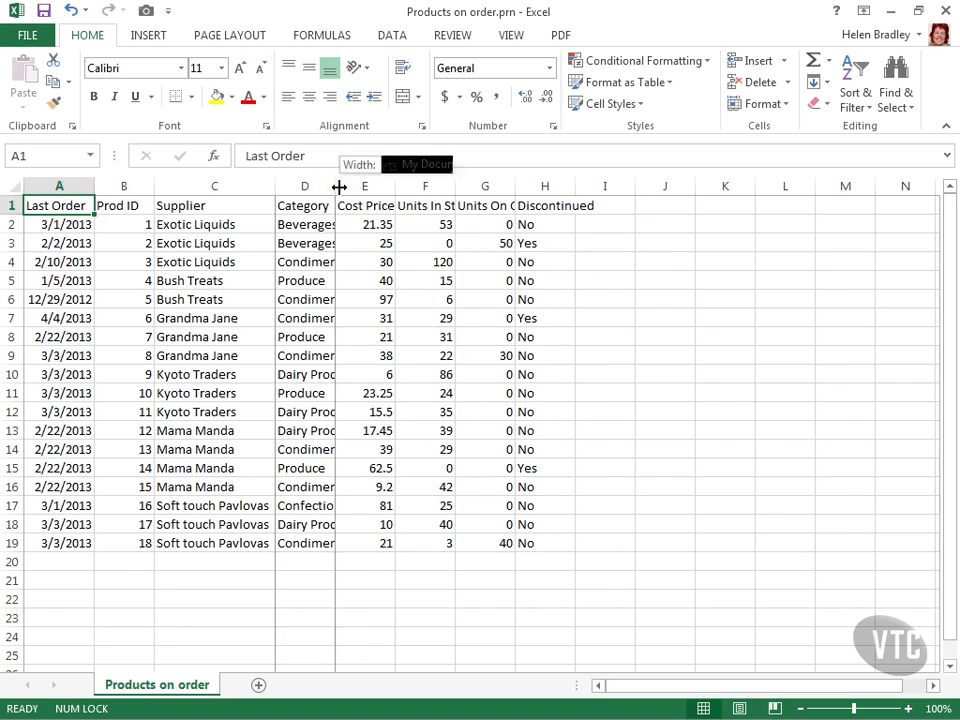
{"action": "double_click", "coordinate": [339, 186]}
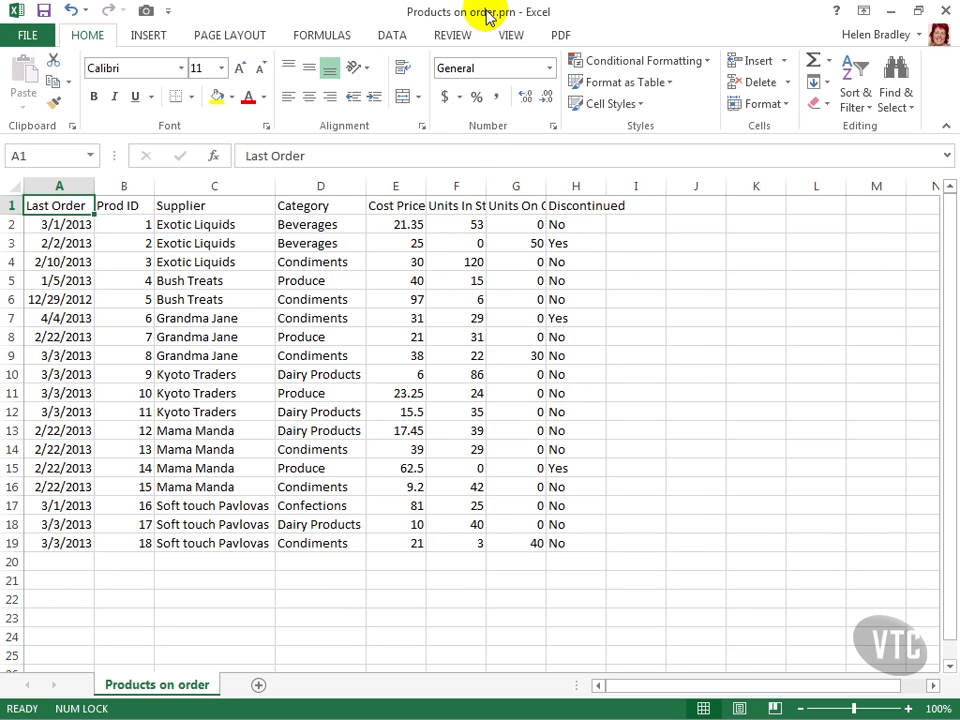
Step: Save the imported data in the Worksheets folder as an Excel Workbook named test and close it
{"action": "left_click", "coordinate": [27, 38]}
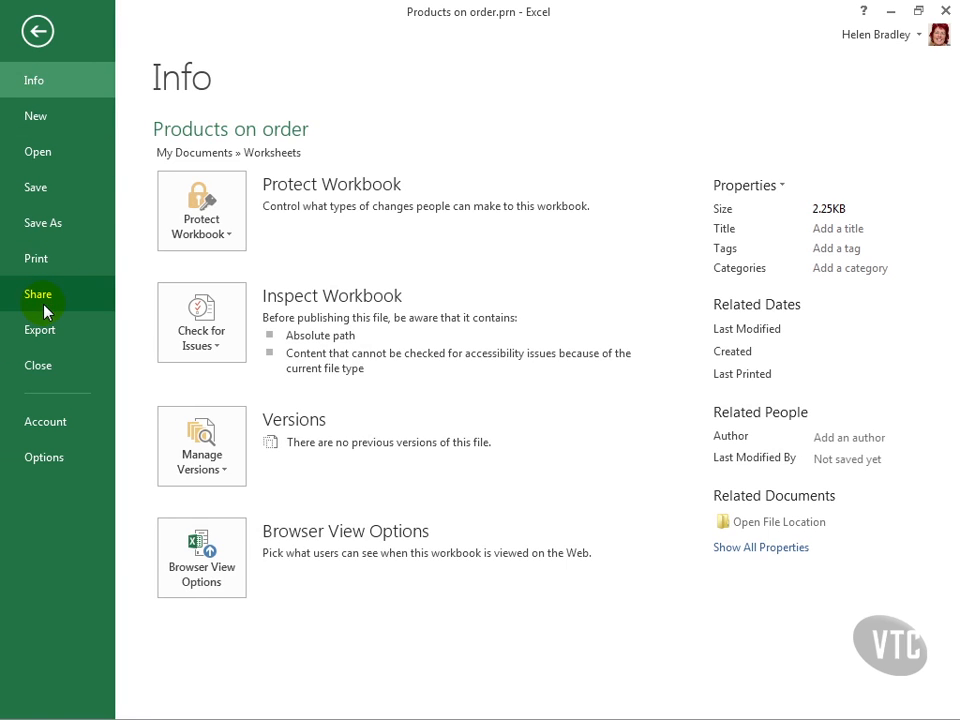
{"action": "left_click", "coordinate": [50, 221]}
{"action": "left_click", "coordinate": [180, 208]}
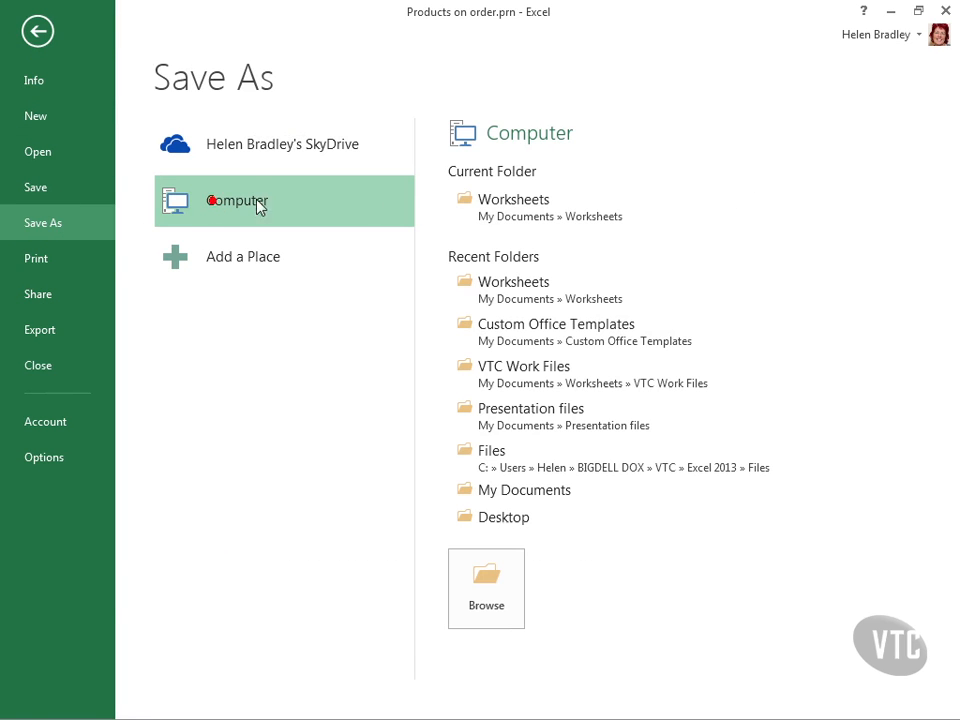
{"action": "left_click", "coordinate": [508, 204]}
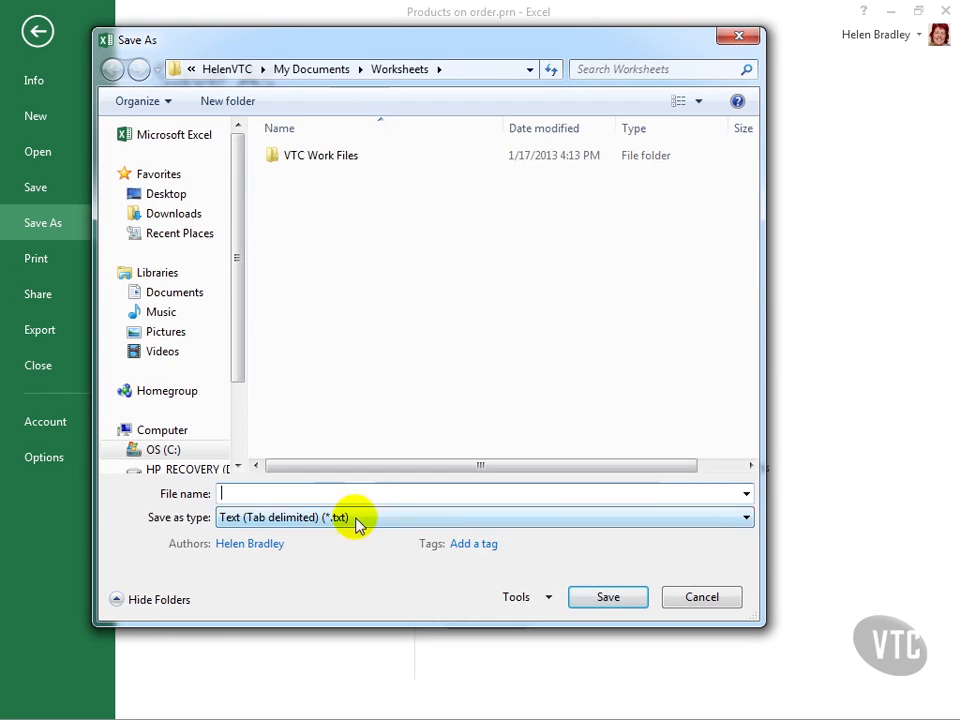
{"action": "left_click", "coordinate": [358, 518]}
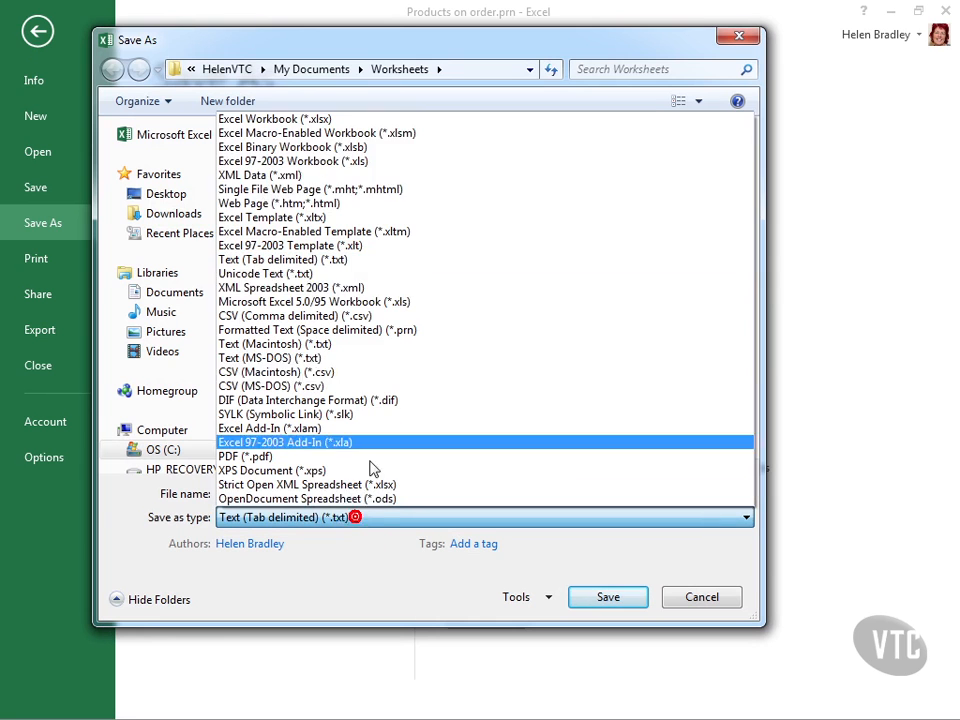
{"action": "left_click", "coordinate": [366, 122]}
{"action": "left_click", "coordinate": [275, 491]}
{"action": "type", "text": "test"}
{"action": "left_click", "coordinate": [610, 622]}
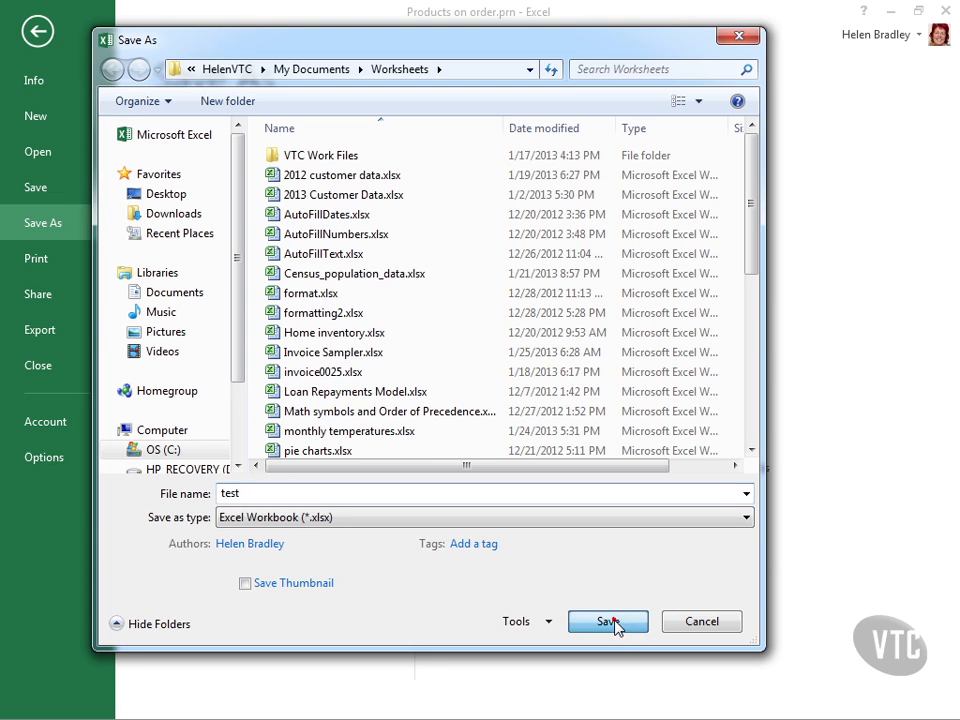
{"action": "left_click", "coordinate": [535, 377]}
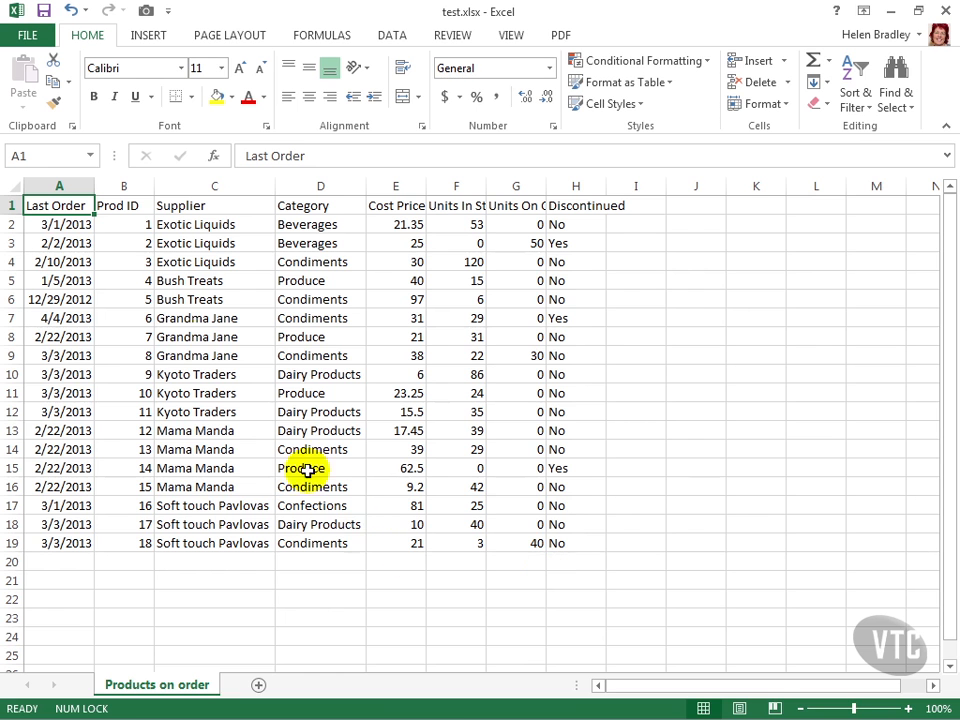
{"action": "left_click", "coordinate": [18, 33]}
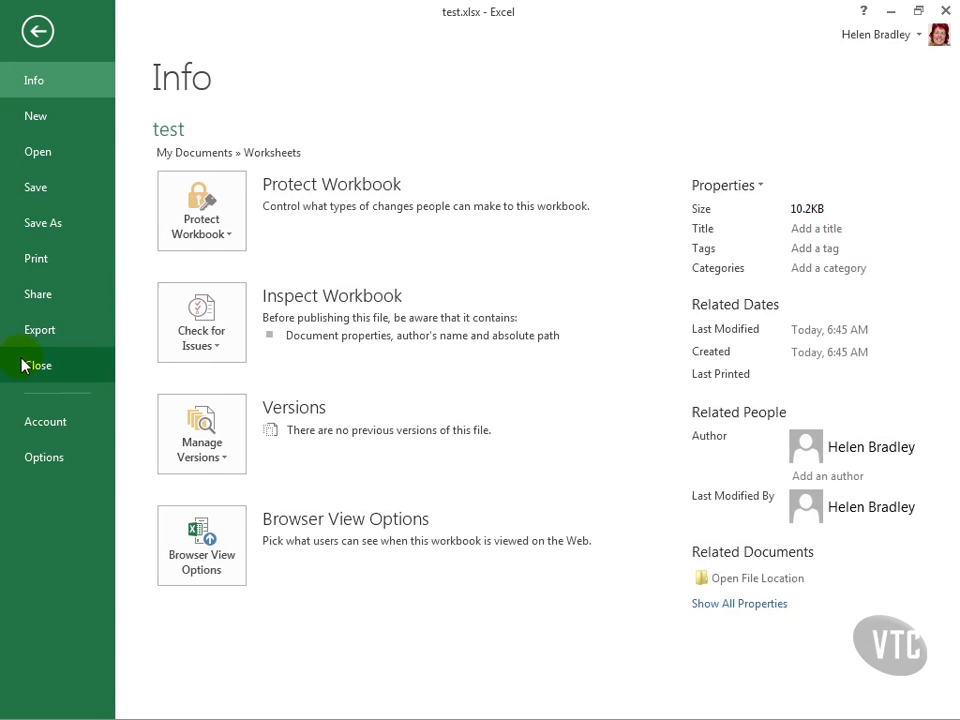
{"action": "left_click", "coordinate": [27, 366]}
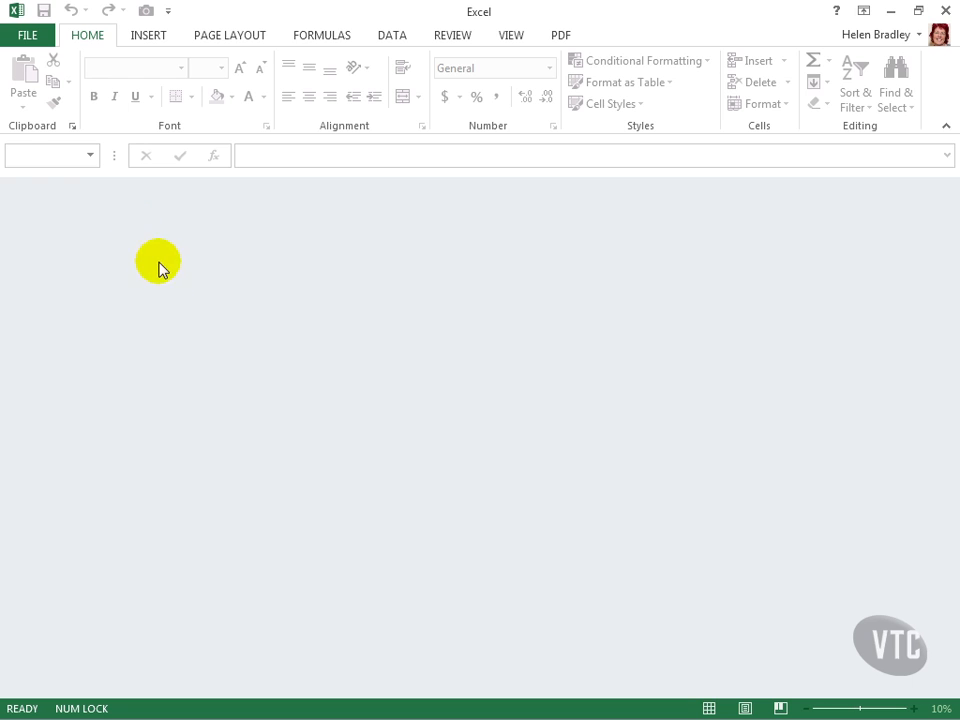
Step: Reset the file type filter for opening files in the Worksheets folder to All Excel Files, and leave without opening a file
{"action": "left_click", "coordinate": [28, 37]}
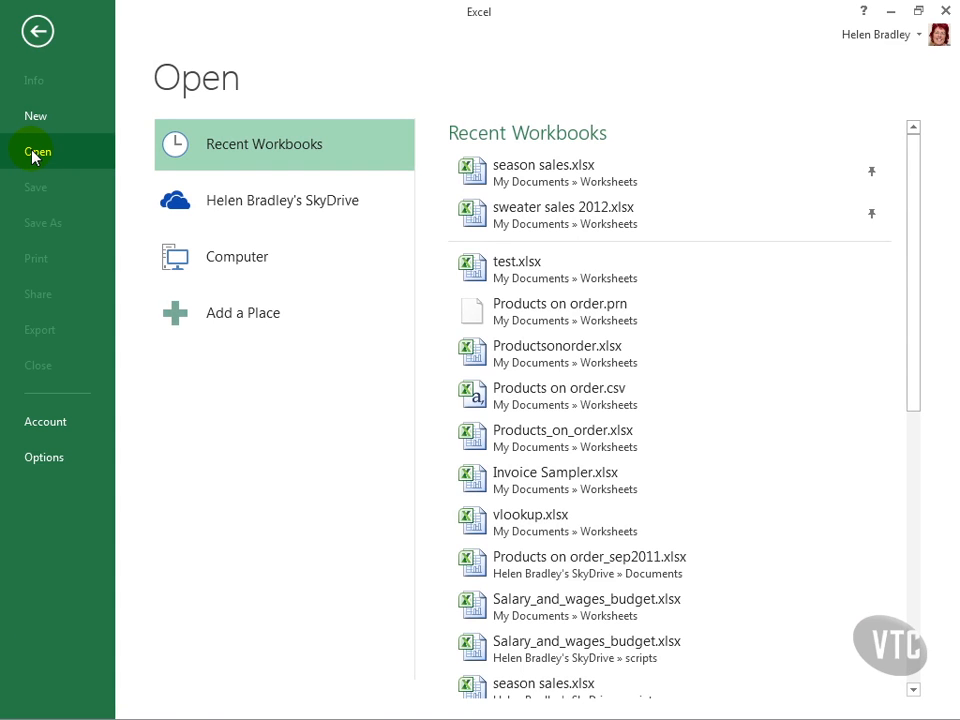
{"action": "left_click", "coordinate": [230, 249]}
{"action": "left_click", "coordinate": [509, 194]}
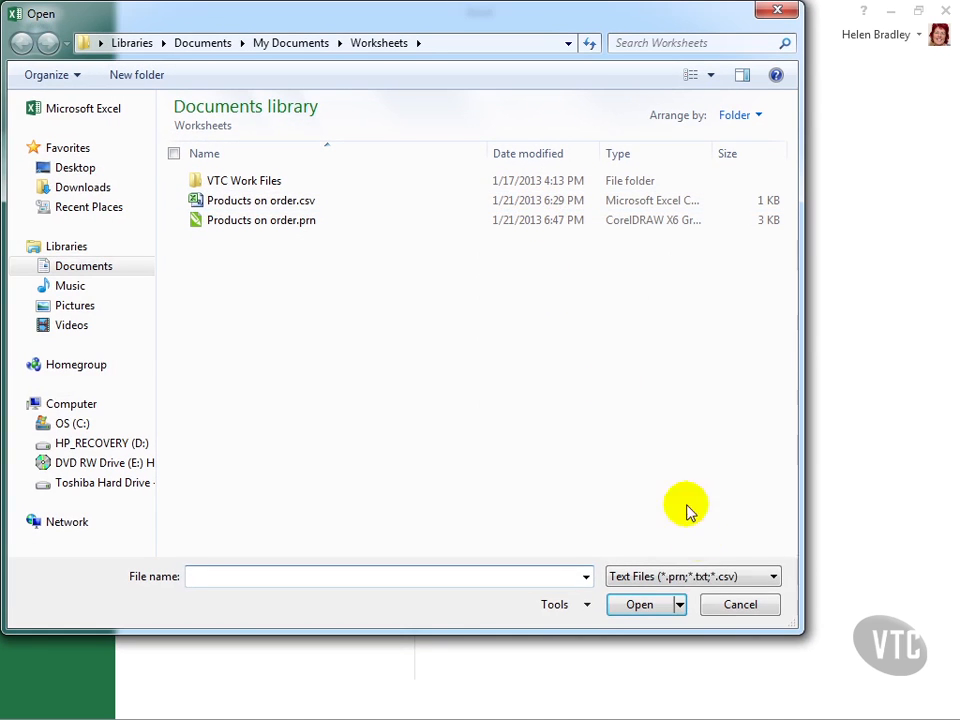
{"action": "left_click", "coordinate": [757, 575]}
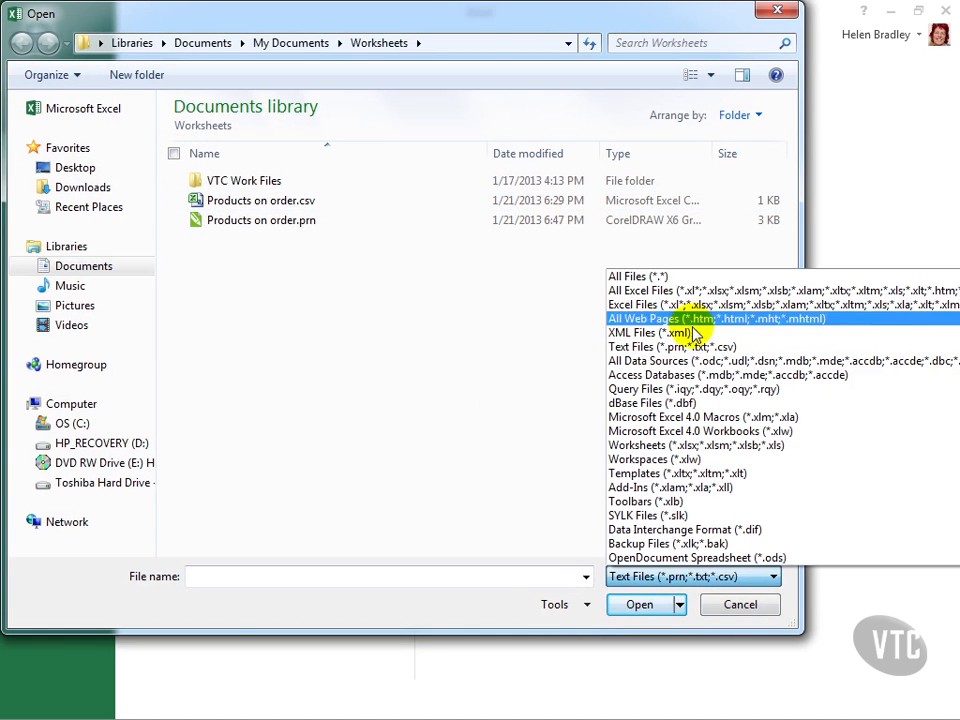
{"action": "left_click", "coordinate": [683, 291]}
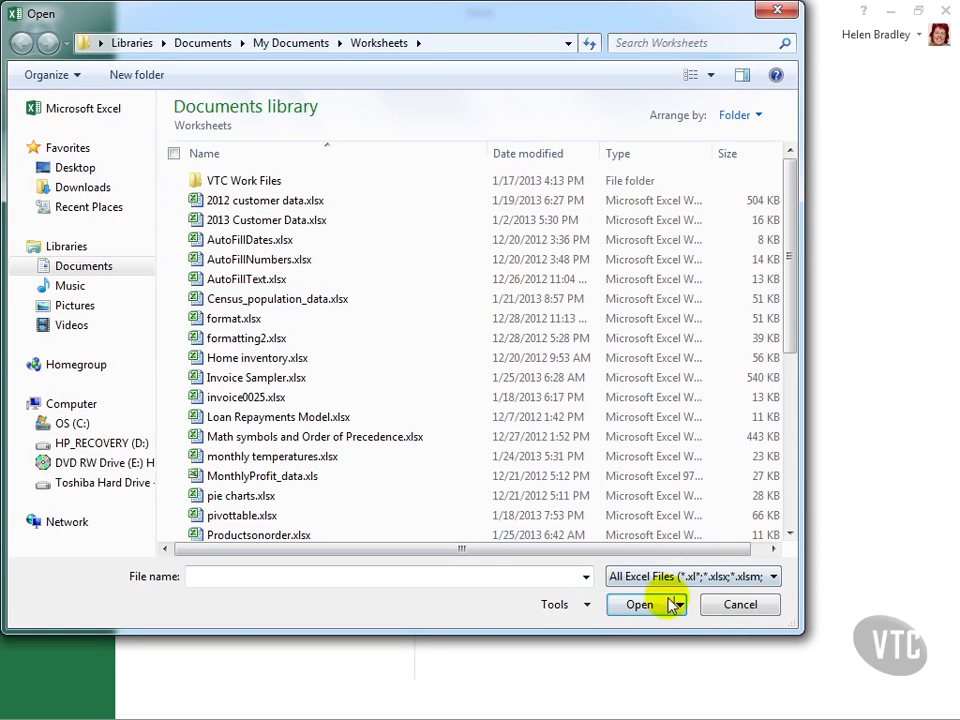
{"action": "left_click", "coordinate": [740, 604]}
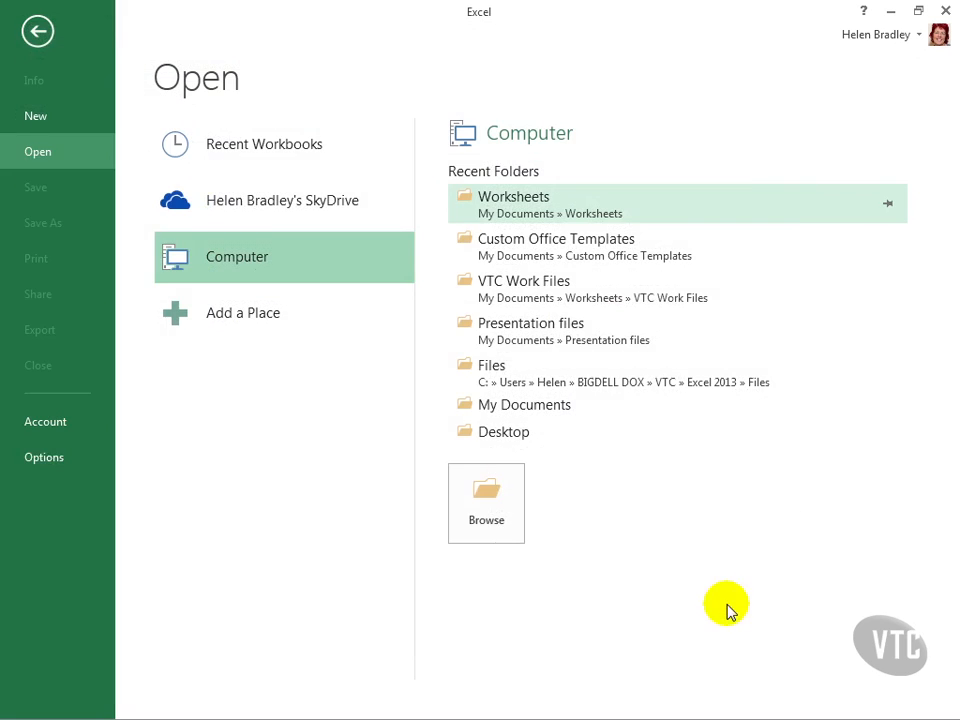
{"action": "left_click", "coordinate": [36, 36]}
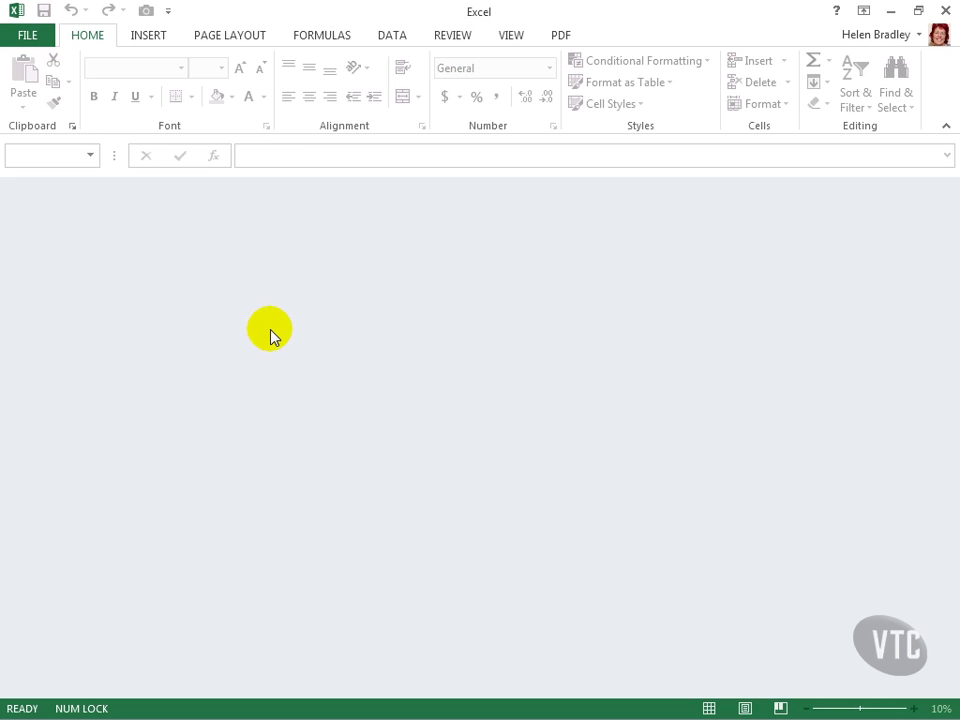